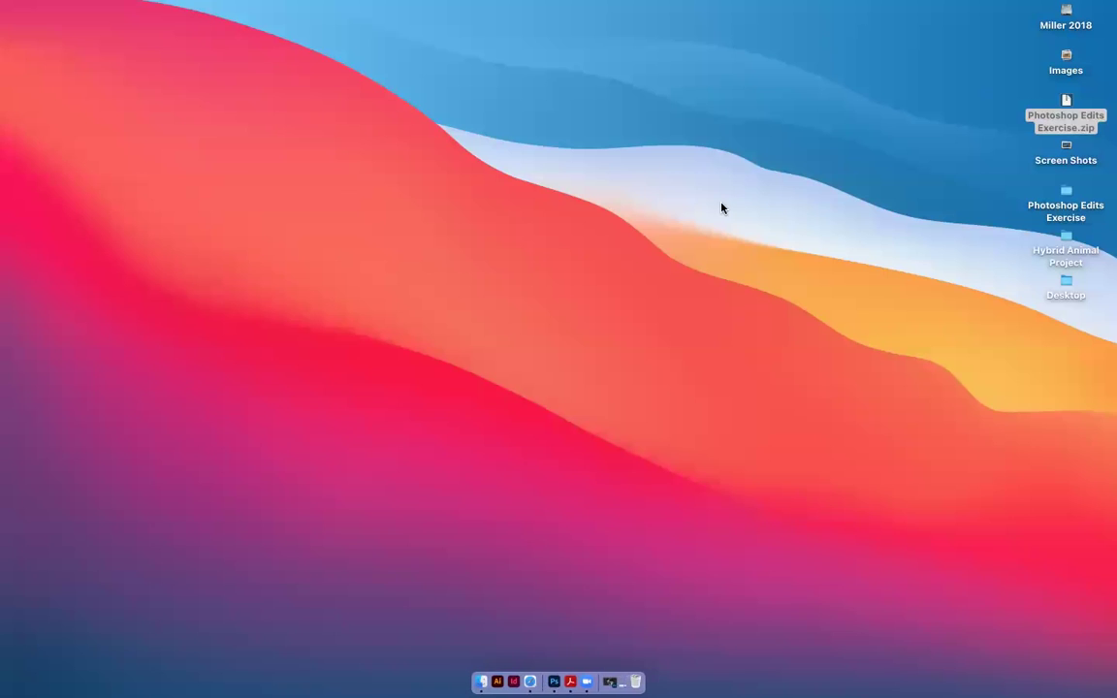
Unzip the Photoshop Edits Exercise archive and open the Photoshop Edits Exercise 2 folder
left_click_drag(1038, 105, 616, 311)
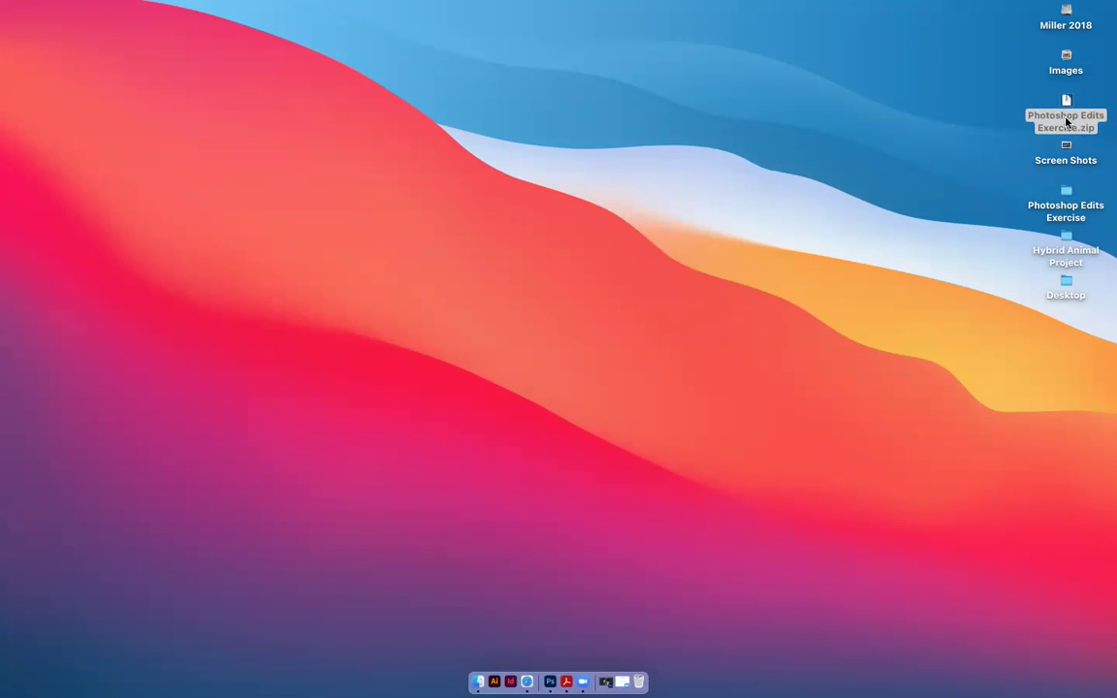
double_click(1065, 101)
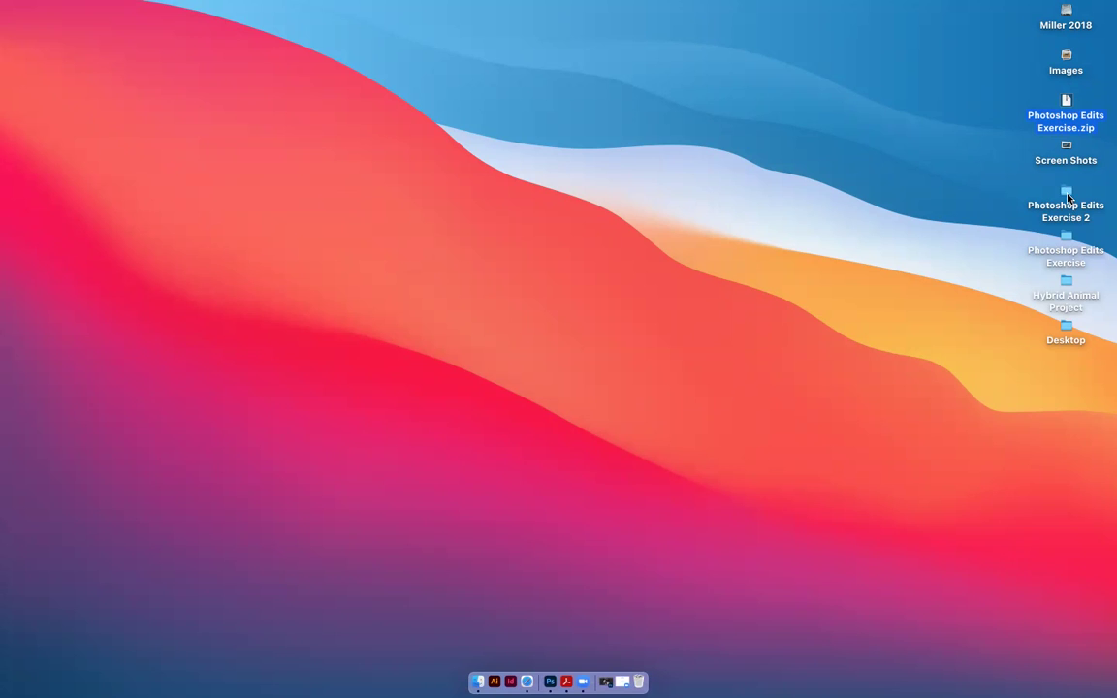
double_click(1066, 193)
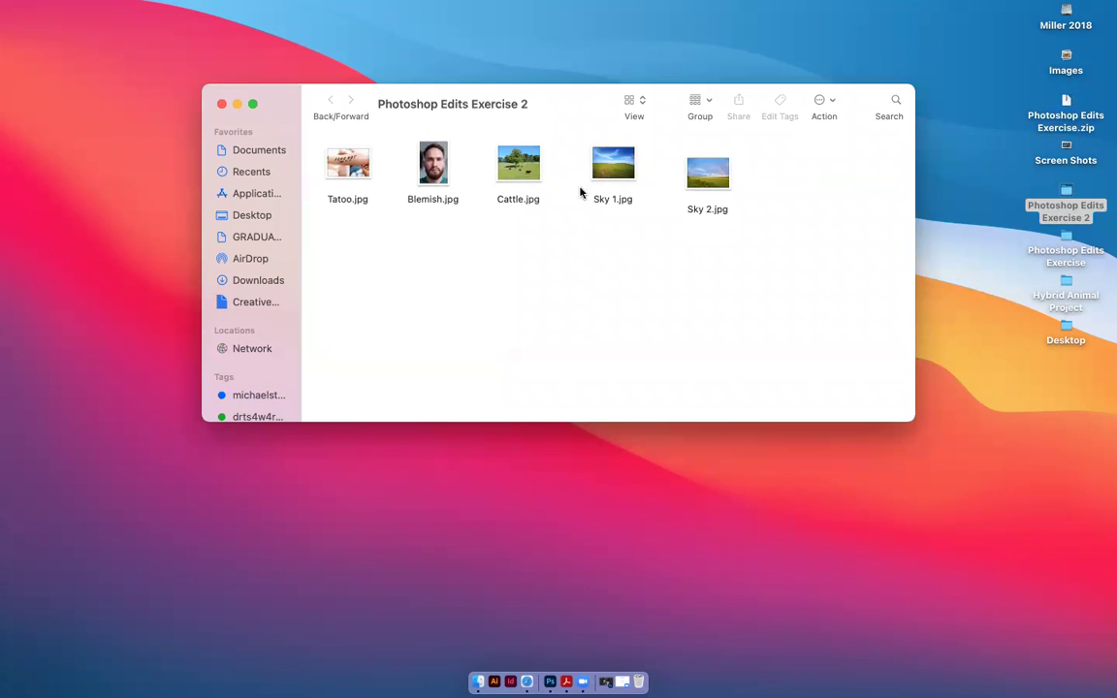
Open Tatoo, Blemish, Cattle, Sky 1 and Sky 2 JPGs together in Photoshop 2021
left_click(353, 168)
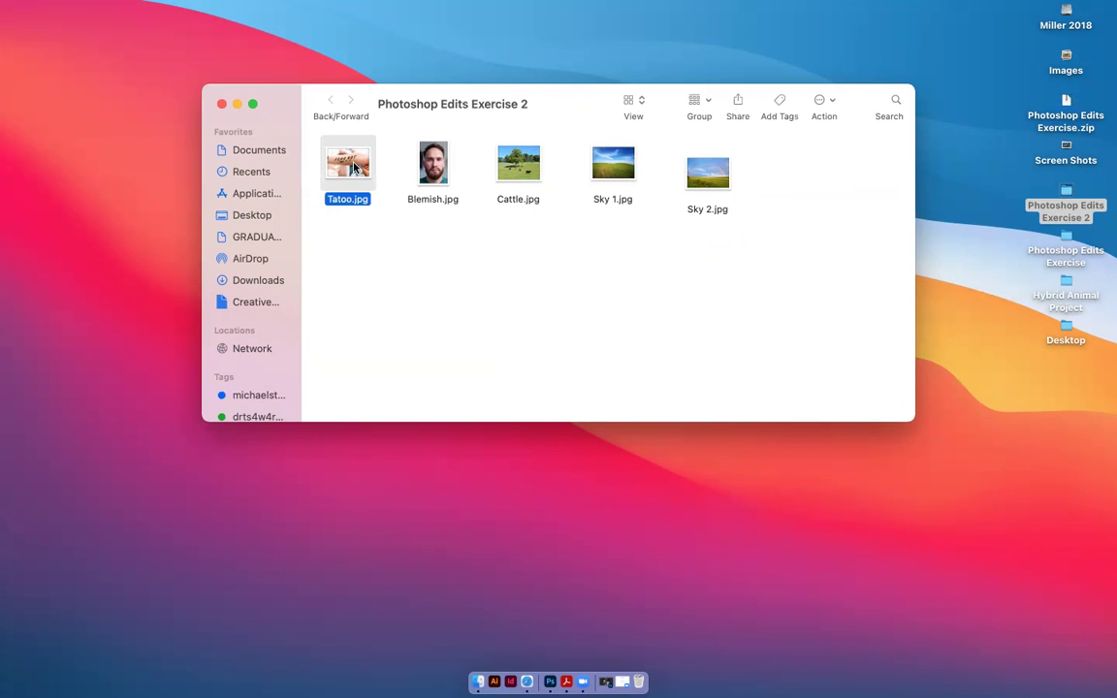
left_click(437, 162, "super")
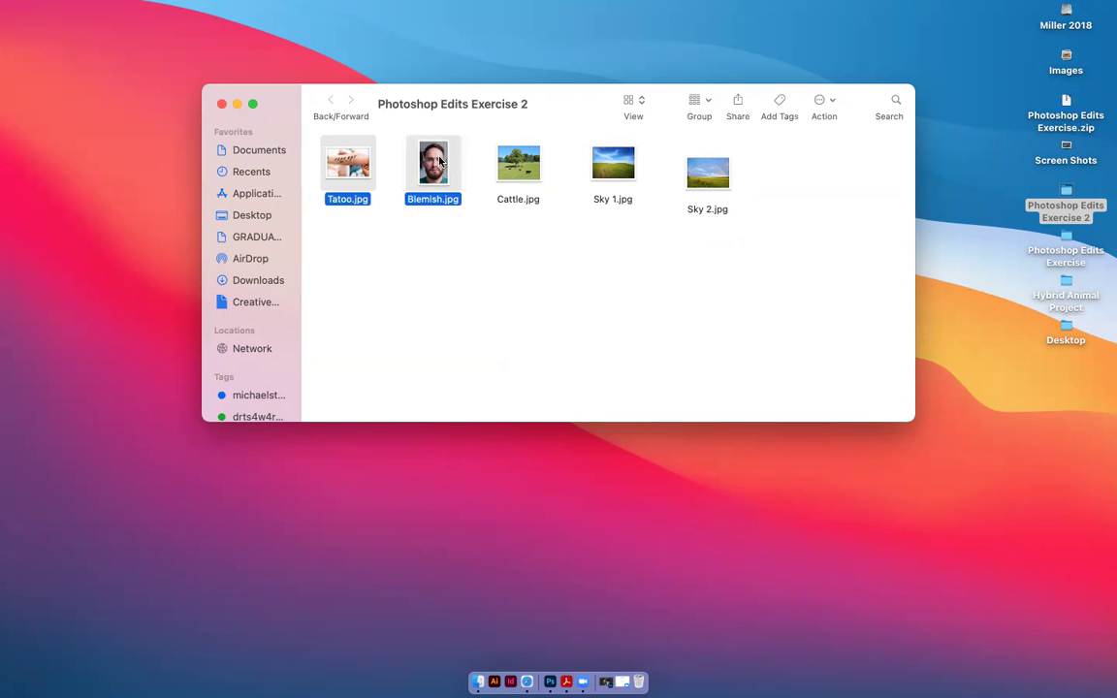
left_click(516, 161, "super")
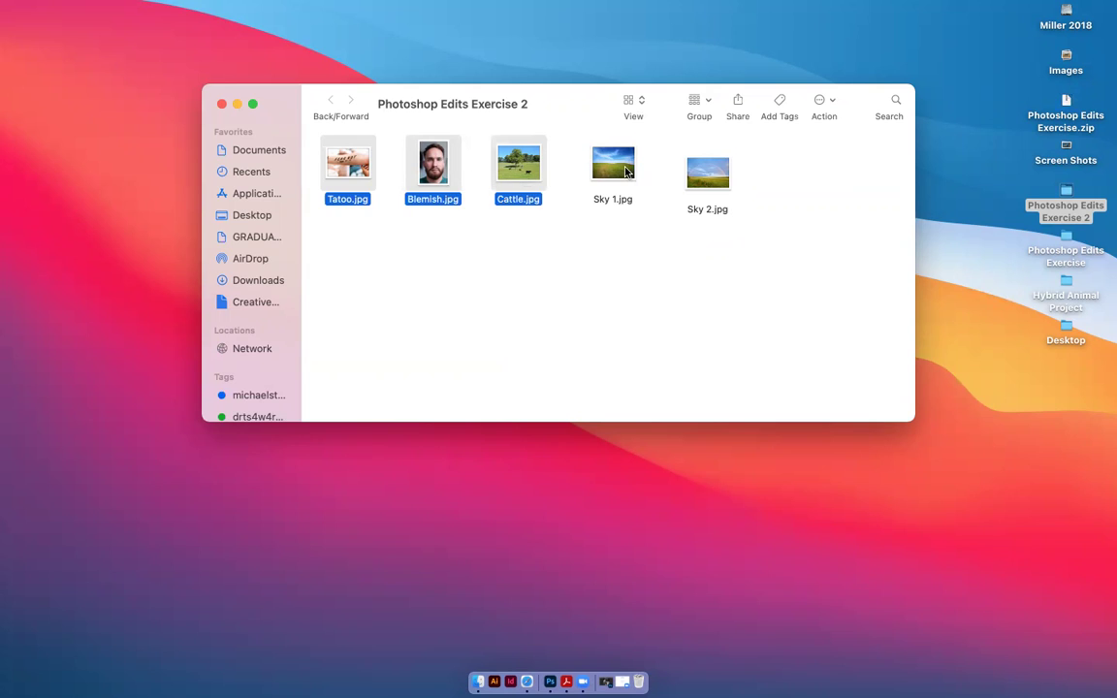
left_click(626, 172, "super")
left_click(710, 172, "super")
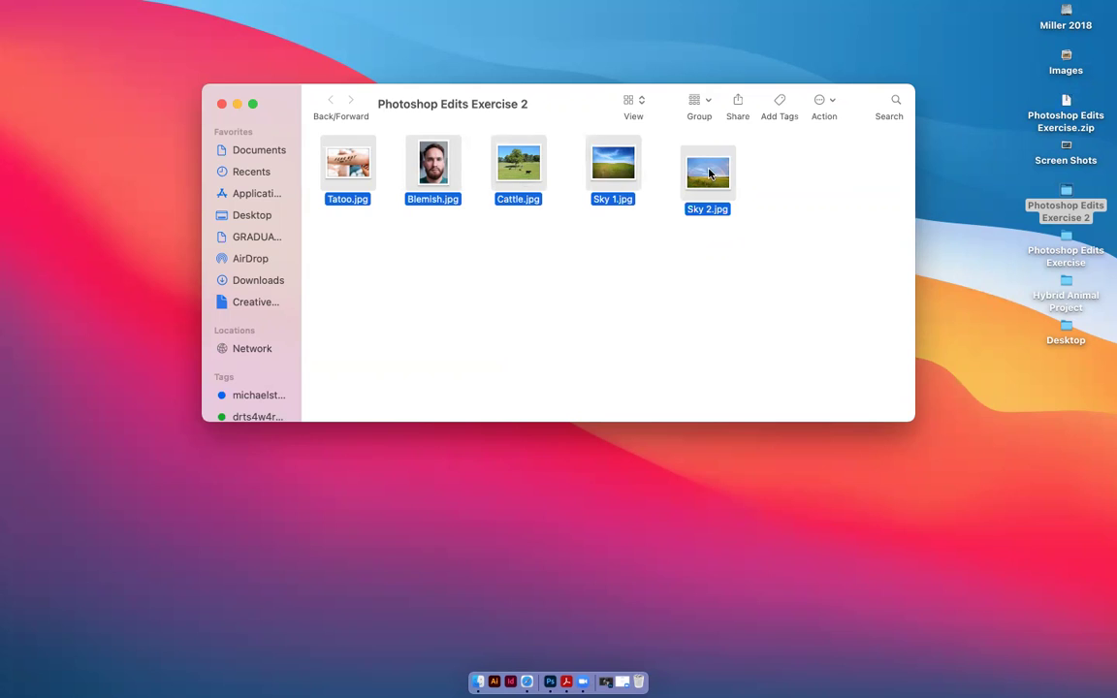
right_click(710, 174)
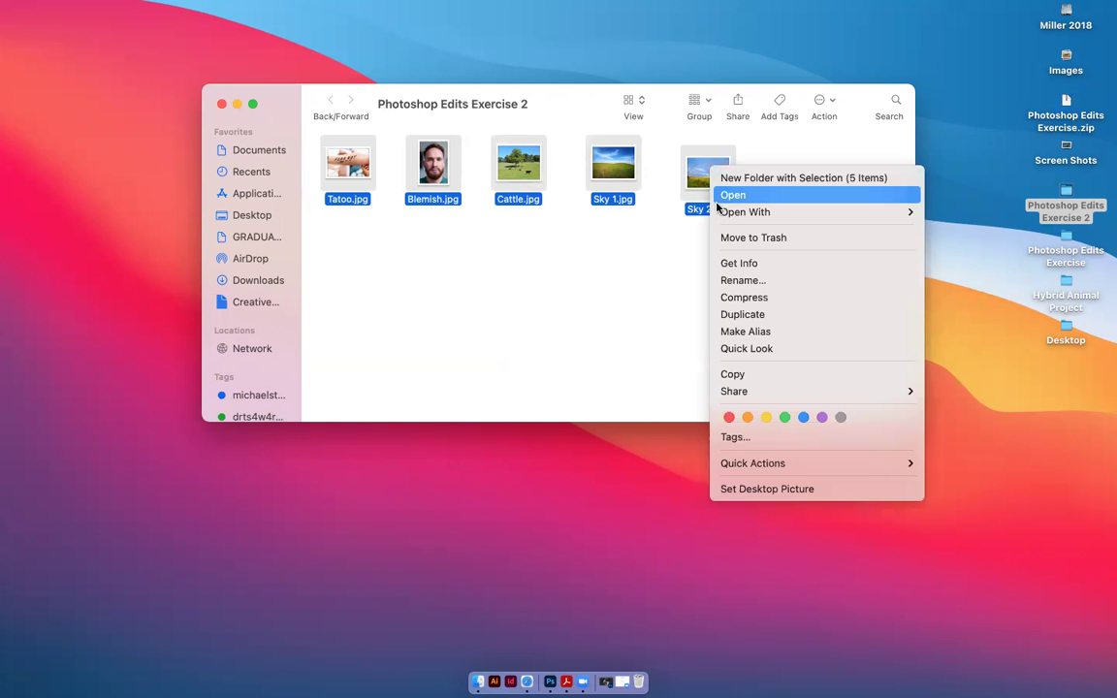
mouse_move(726, 211)
left_click(984, 288)
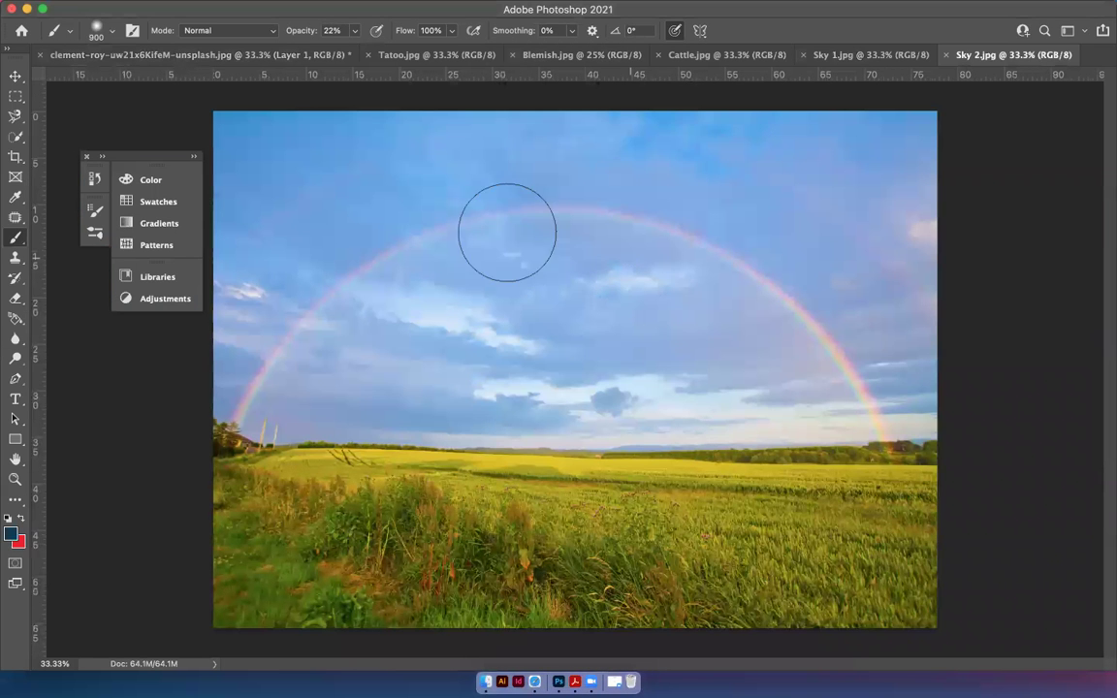
Bring the Tatoo.jpg forearm photo with the FEAR NOT tattoo to the front
left_click(403, 55)
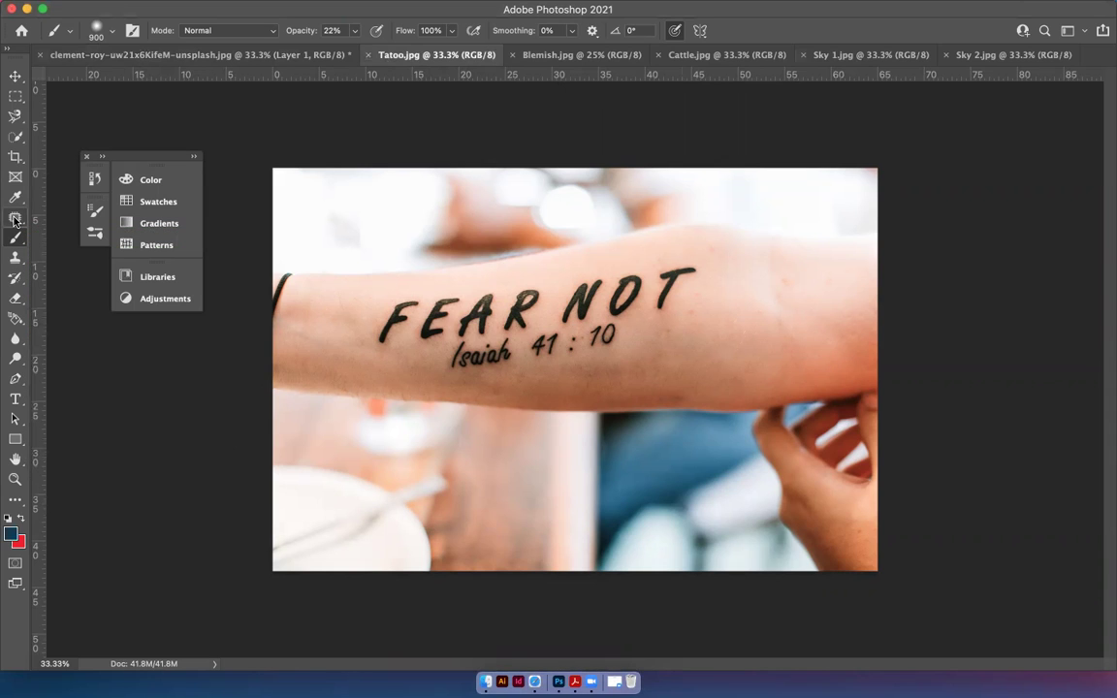
Patch the F and E of the FEAR tattoo with nearby plain skin
left_click(14, 219)
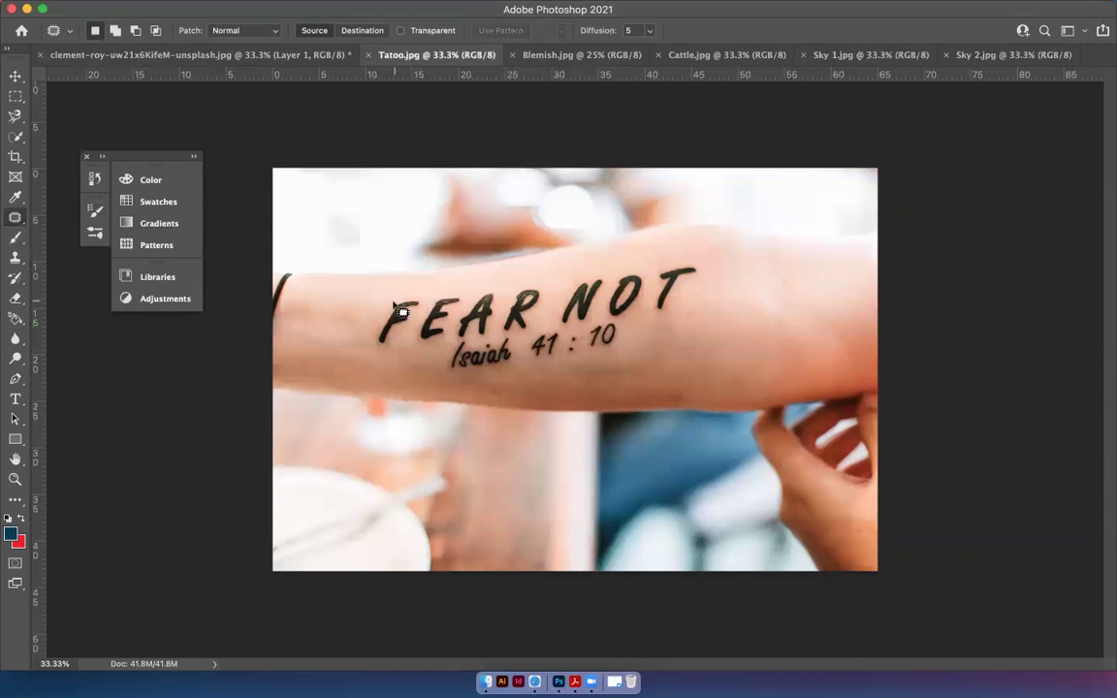
mouse_move(392, 305)
left_mouse_down()
mouse_move(381, 307)
mouse_move(377, 346)
mouse_move(393, 353)
mouse_move(415, 291)
mouse_move(397, 300)
left_mouse_up()
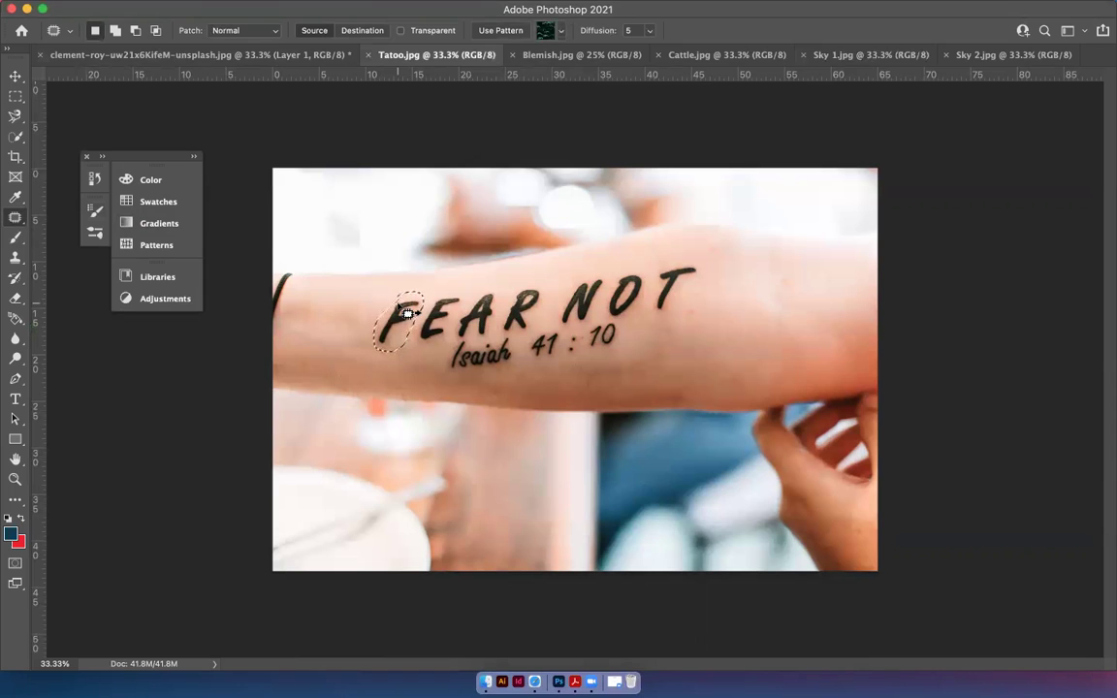
left_click_drag(408, 314, 353, 302)
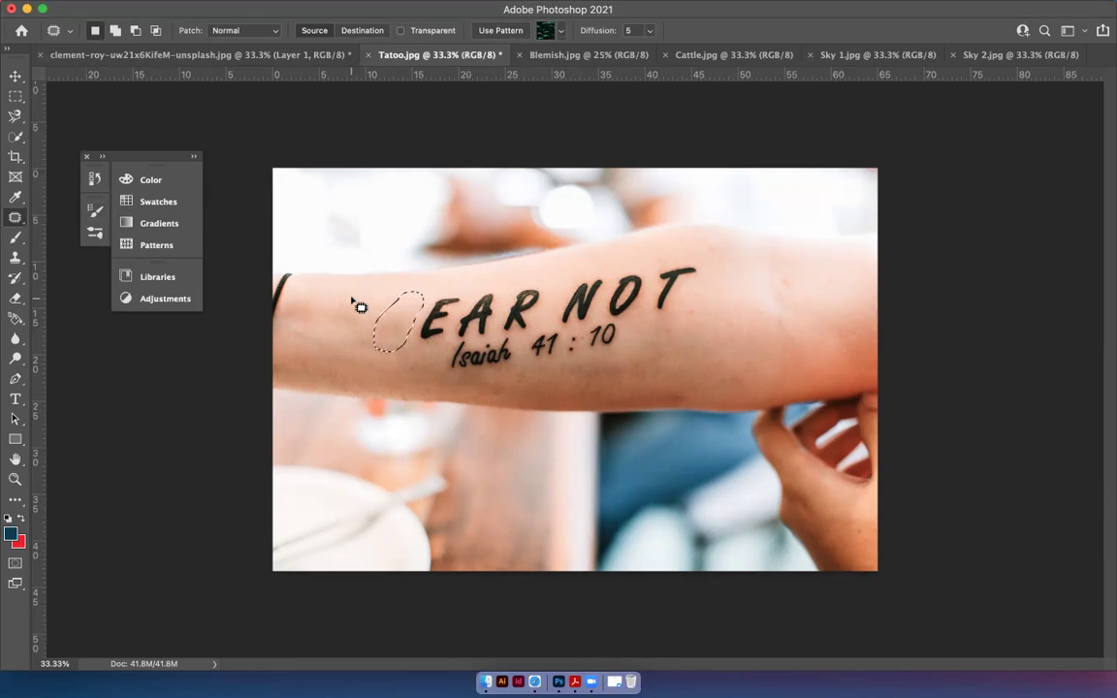
key("super+d")
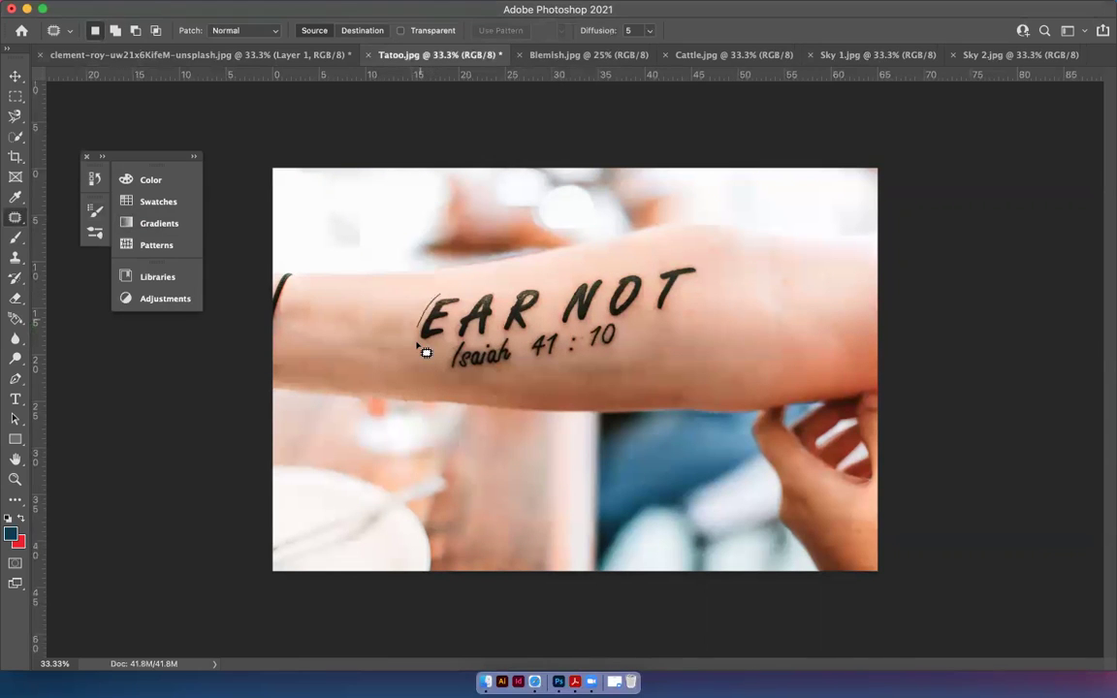
mouse_move(426, 352)
left_mouse_down()
mouse_move(451, 349)
mouse_move(476, 311)
mouse_move(460, 291)
mouse_move(431, 299)
mouse_move(419, 334)
mouse_move(398, 312)
left_mouse_up()
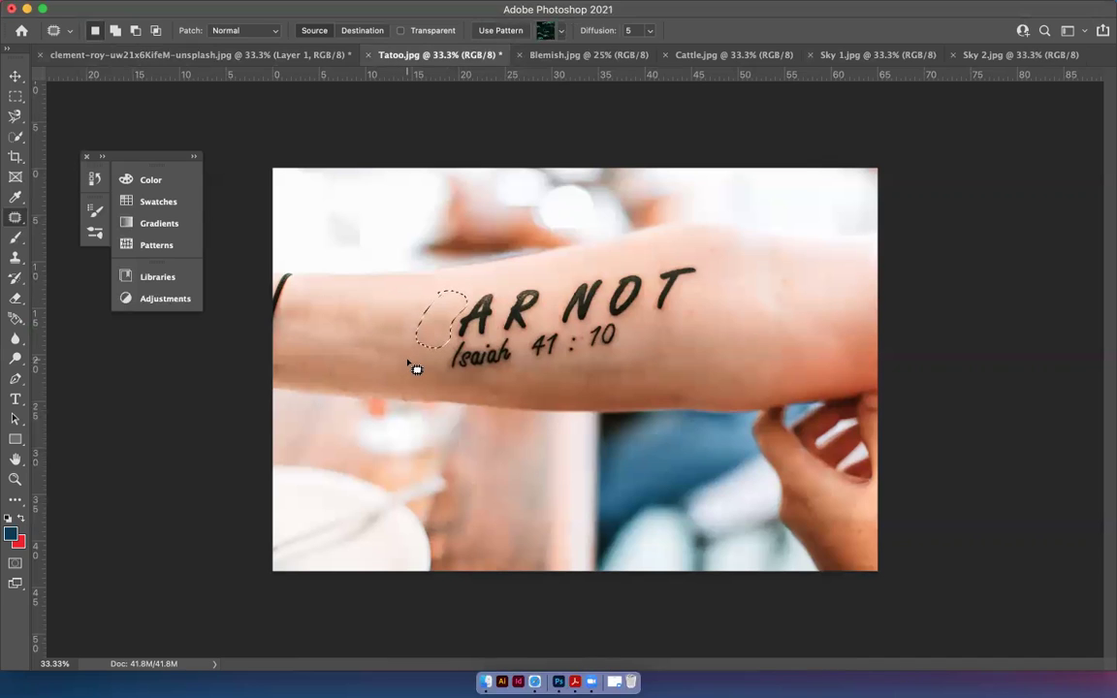
key("ctrl+d")
Patch out the A, a leftover tattoo mark and the NOT lettering
mouse_move(475, 283)
left_mouse_down()
mouse_move(452, 339)
mouse_move(533, 331)
mouse_move(531, 285)
mouse_move(500, 281)
mouse_move(477, 284)
mouse_move(563, 306)
mouse_move(632, 292)
mouse_move(746, 348)
mouse_move(738, 355)
left_mouse_up()
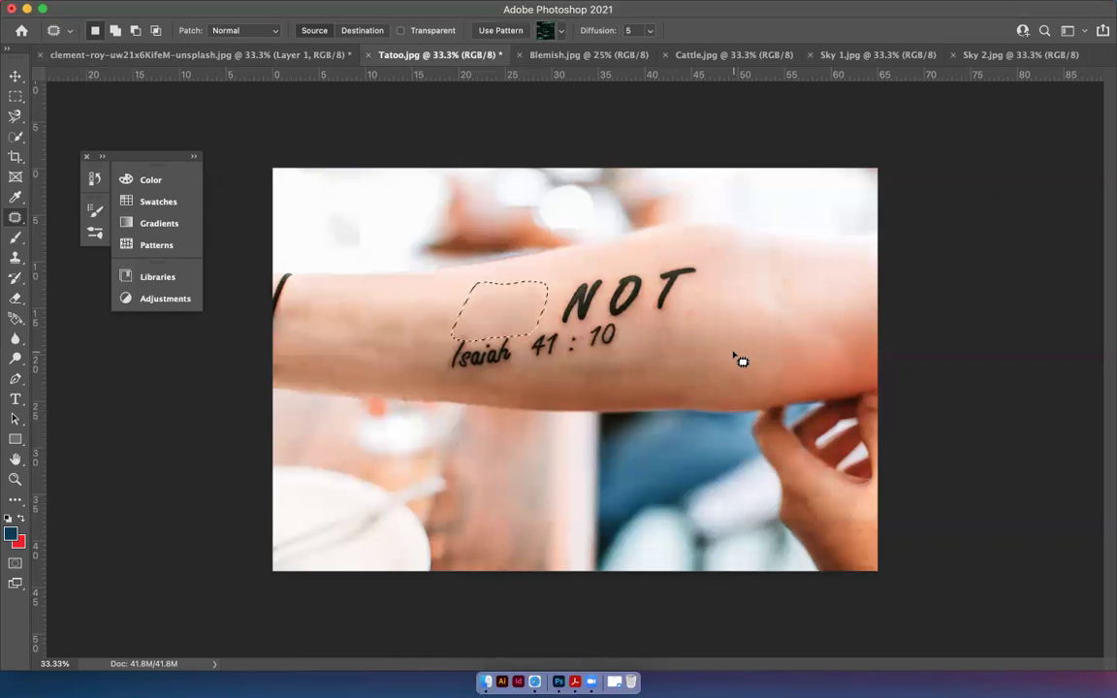
key("super+d")
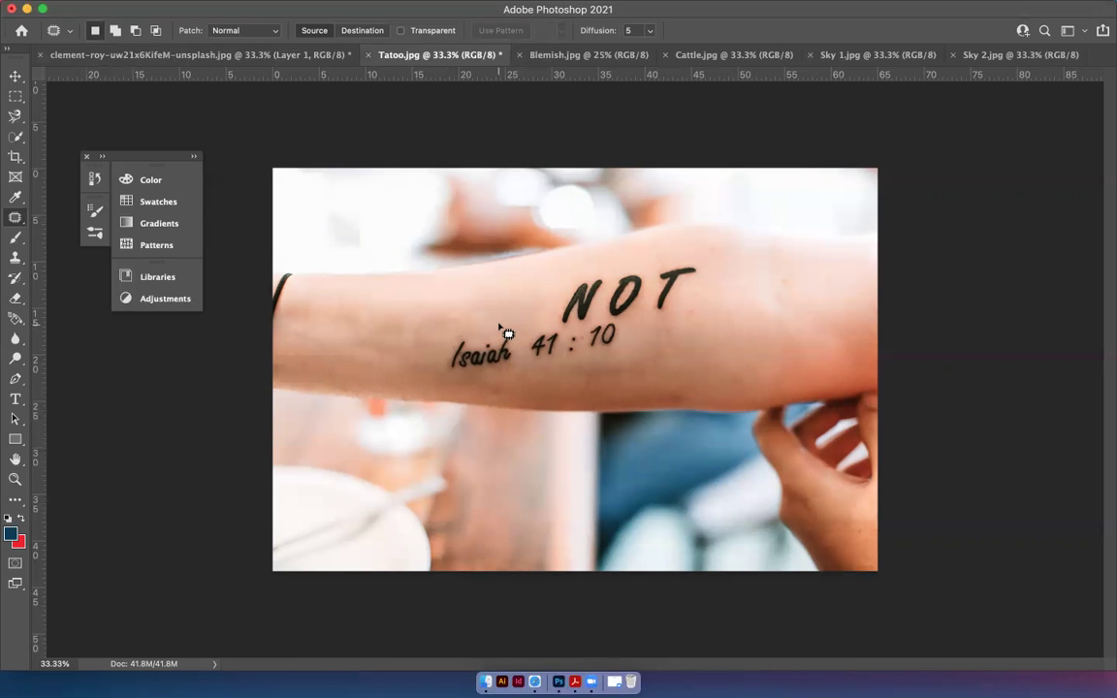
mouse_move(450, 303)
left_mouse_down()
mouse_move(395, 309)
mouse_move(398, 335)
mouse_move(445, 338)
mouse_move(448, 299)
mouse_move(441, 328)
mouse_move(537, 297)
mouse_move(522, 338)
left_mouse_up()
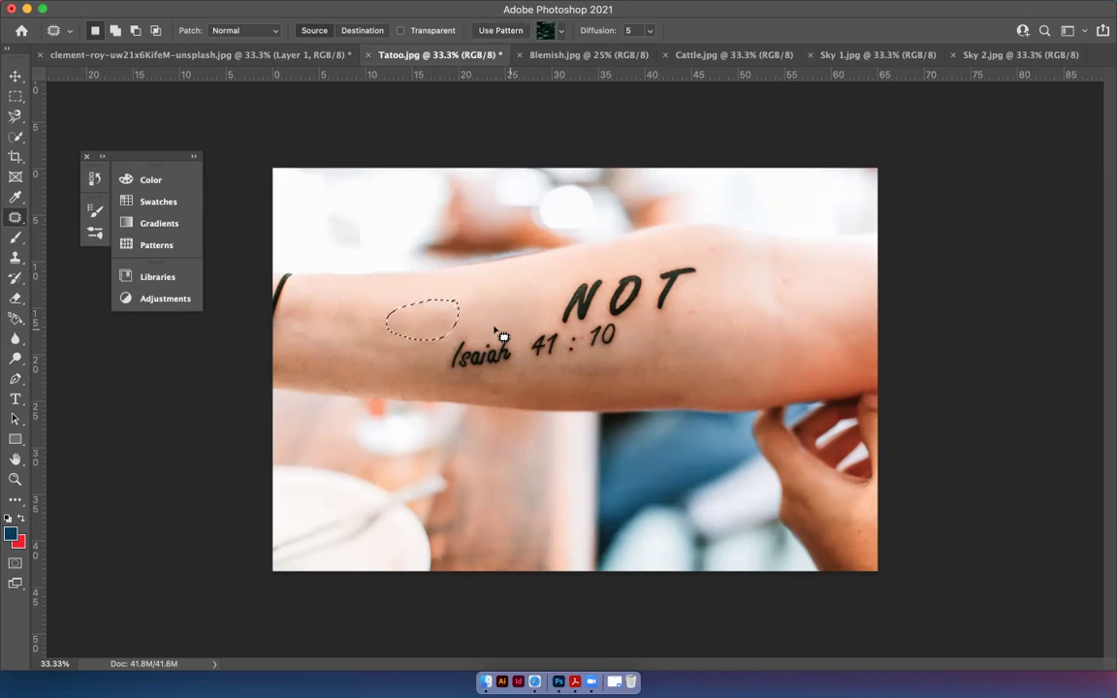
left_click_drag(456, 322, 532, 300)
key("super+d")
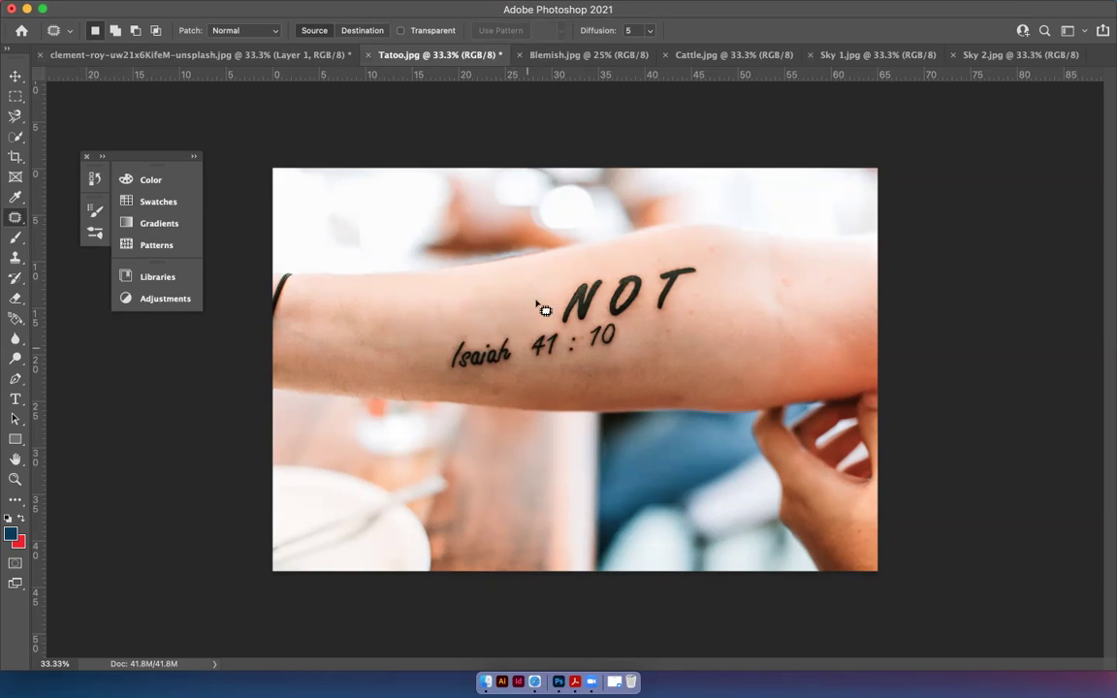
mouse_move(572, 289)
left_mouse_down()
mouse_move(565, 336)
mouse_move(643, 327)
mouse_move(716, 291)
mouse_move(710, 273)
mouse_move(636, 260)
mouse_move(589, 283)
mouse_move(726, 344)
mouse_move(720, 366)
mouse_move(716, 351)
left_mouse_up()
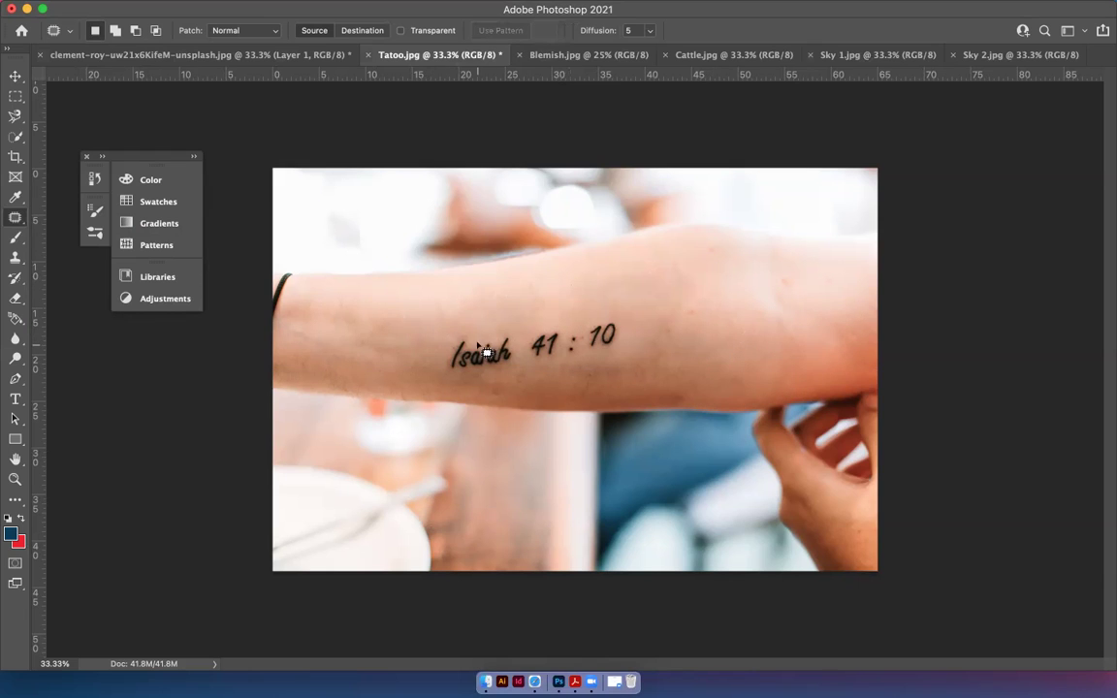
Patch the Isaiah 41 : 10 line with clean skin and deselect
mouse_move(477, 336)
left_mouse_down()
mouse_move(451, 370)
mouse_move(489, 382)
mouse_move(599, 367)
mouse_move(637, 332)
mouse_move(548, 291)
mouse_move(548, 334)
mouse_move(479, 334)
mouse_move(544, 297)
left_mouse_up()
key("cmd+d")
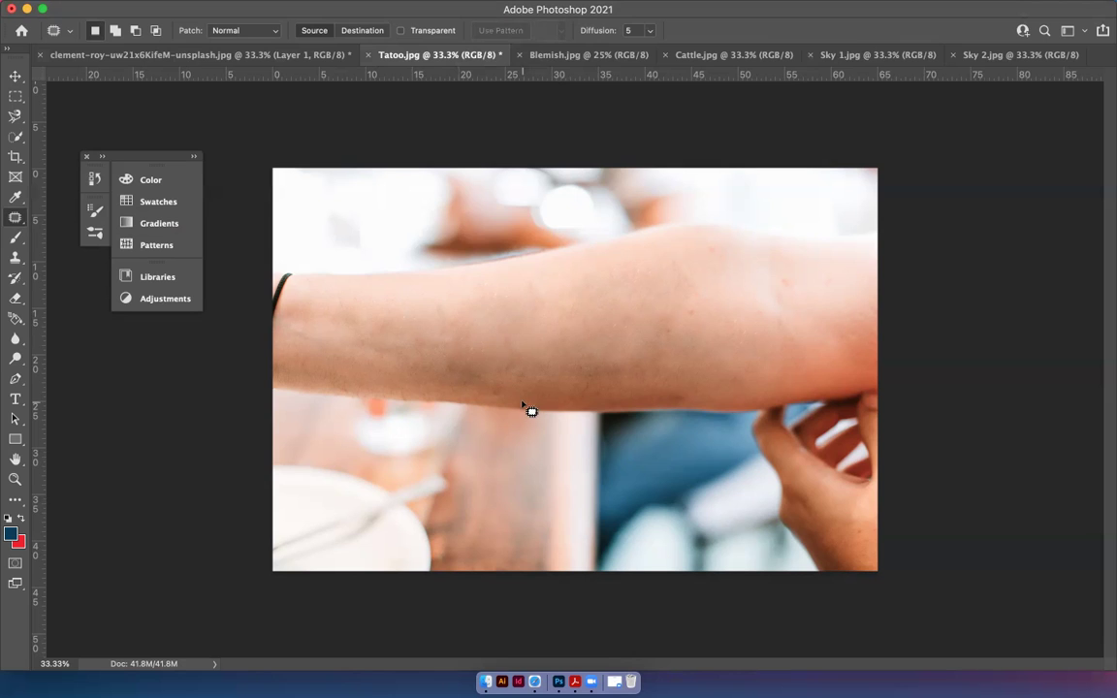
In Blemish.jpg, patch the two cheek blemishes beside the nose with clear skin
left_click(540, 56)
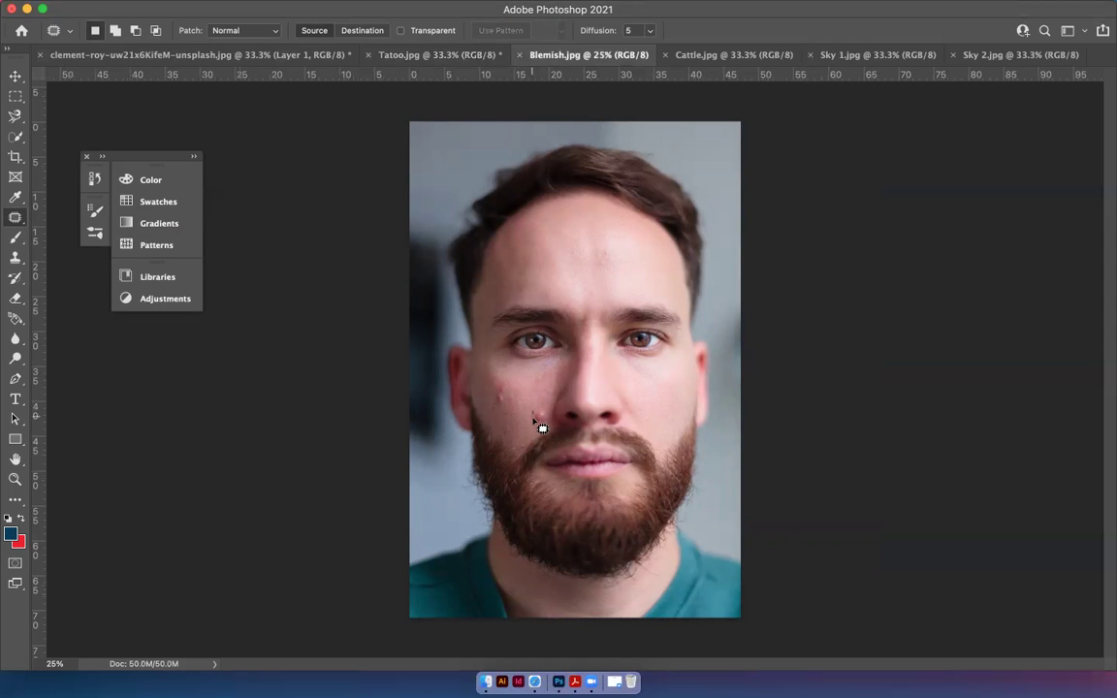
mouse_move(533, 421)
left_mouse_down()
mouse_move(546, 432)
mouse_move(554, 419)
mouse_move(544, 412)
mouse_move(538, 424)
mouse_move(536, 394)
mouse_move(549, 459)
left_mouse_up()
key("ctrl+d")
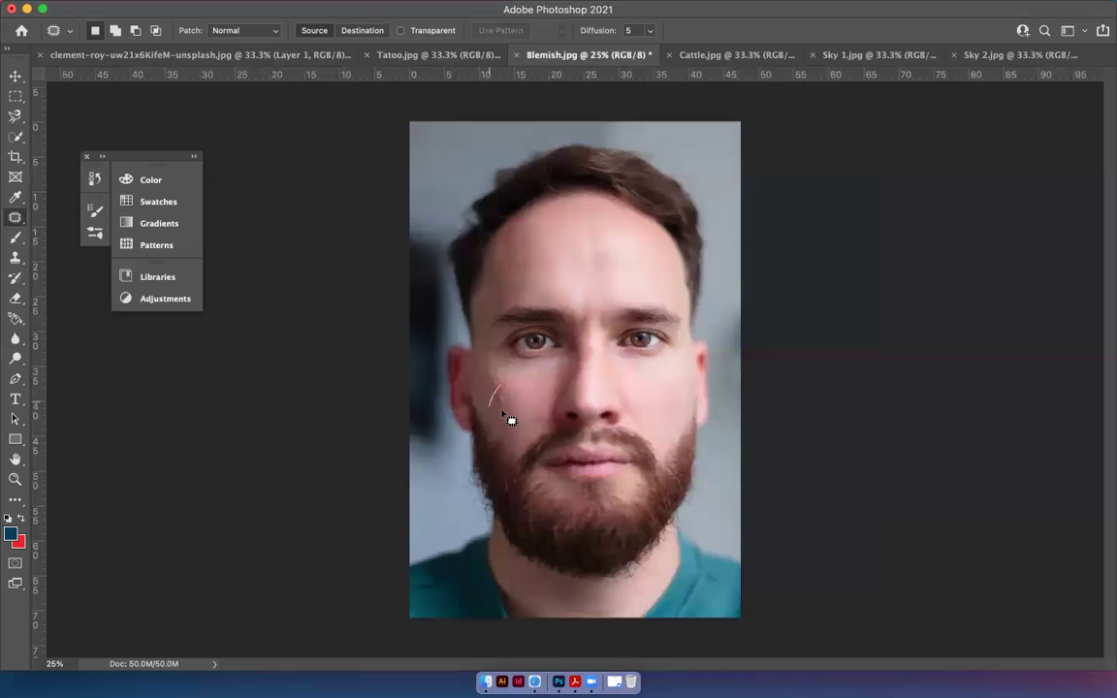
mouse_move(515, 392)
left_mouse_down()
mouse_move(502, 392)
mouse_move(592, 464)
left_mouse_up()
key("ctrl+d")
Drop a tiny cheek selection, then pick the Clone Stamp with an enlarged brush
left_click_drag(474, 386, 472, 381)
left_click(479, 388)
left_click(471, 381)
left_click(15, 260)
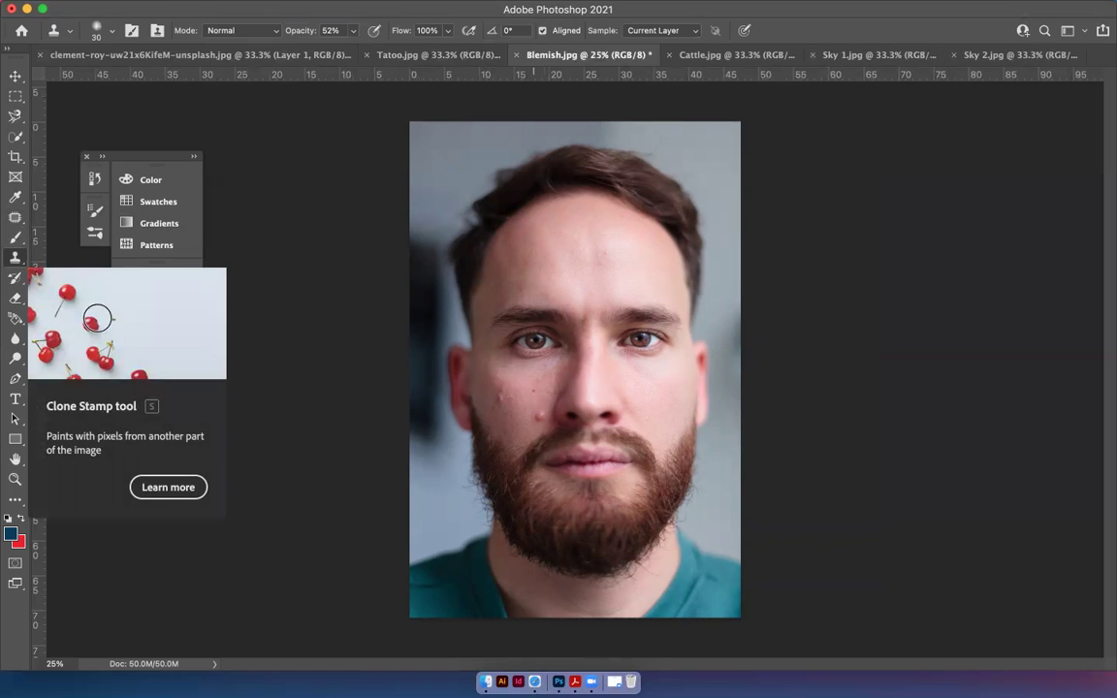
key("bracketright")
key("bracketright")
key("bracketright")
key("bracketright")
key("bracketright")
key("bracketright")
key("bracketright")
key("bracketright")
key("bracketright")
key("bracketright")
key("bracketright")
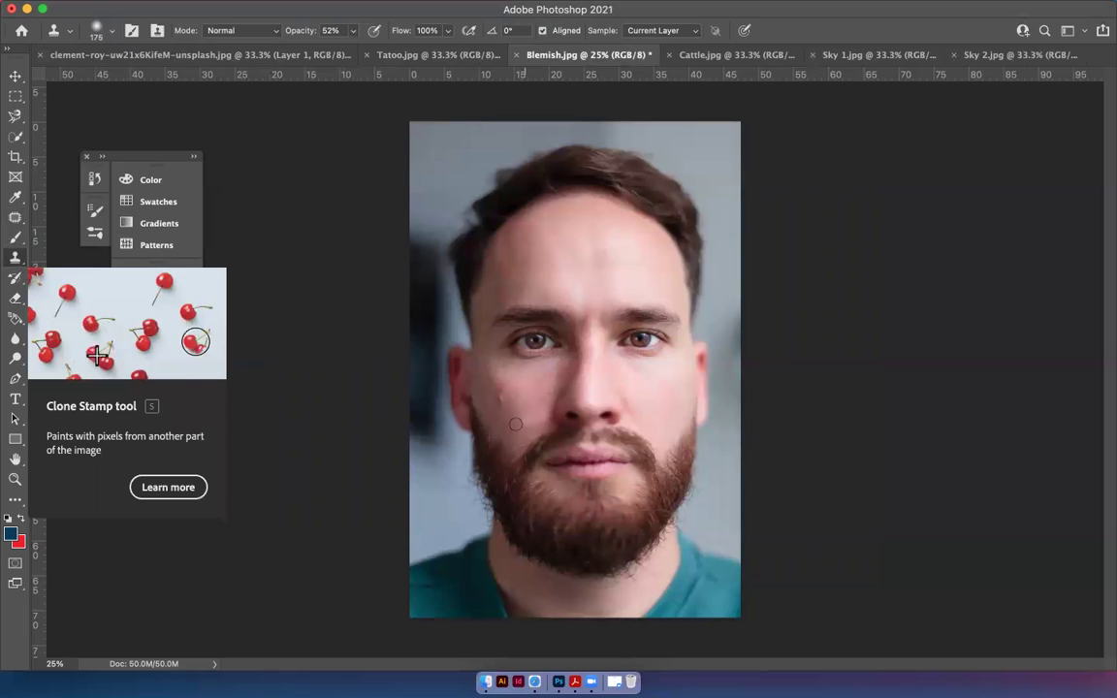
Set the Clone Stamp opacity to 23%
left_click(353, 31)
left_click_drag(351, 48, 331, 49)
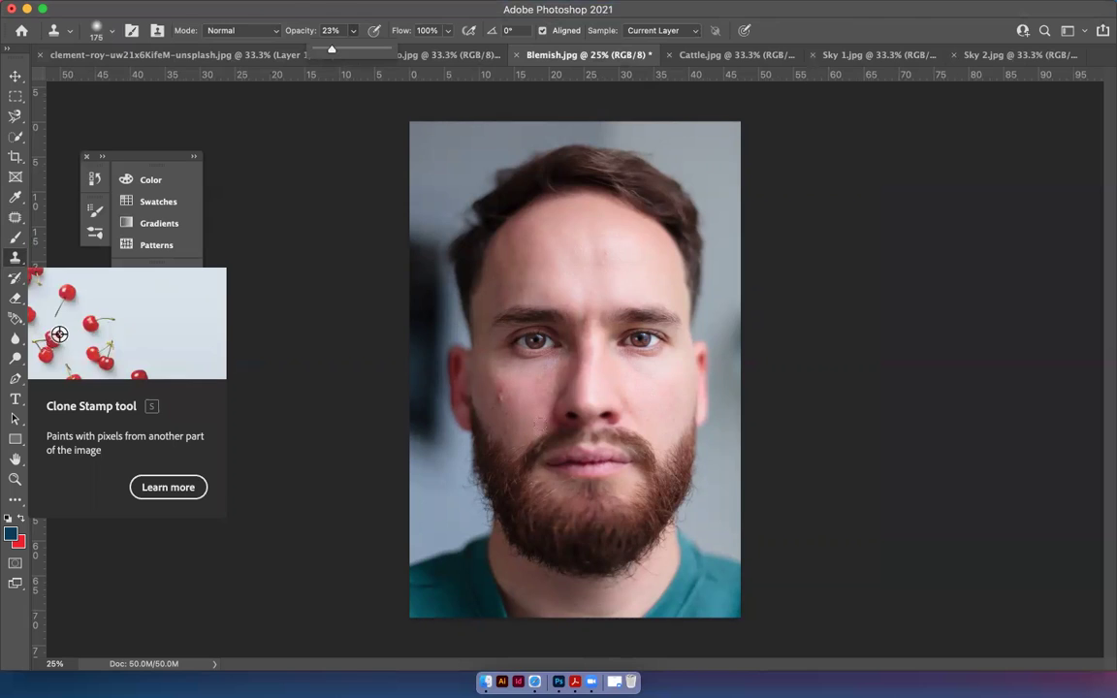
left_click(490, 383)
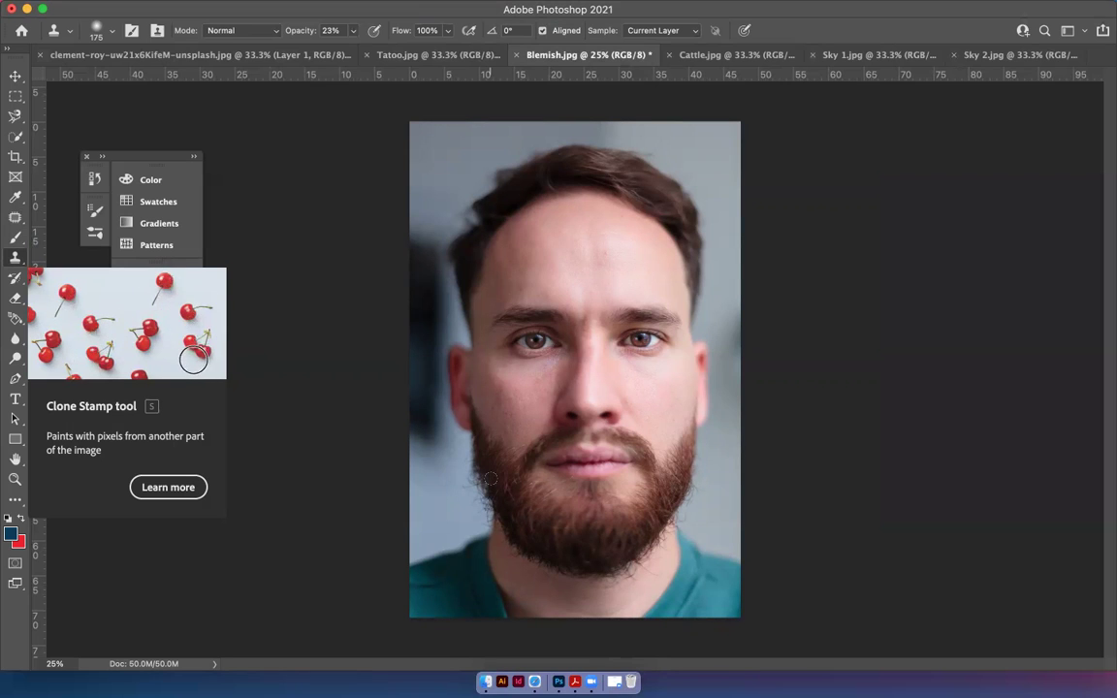
Switch to Cattle.jpg and choose the freehand Lasso Tool
left_click(683, 58)
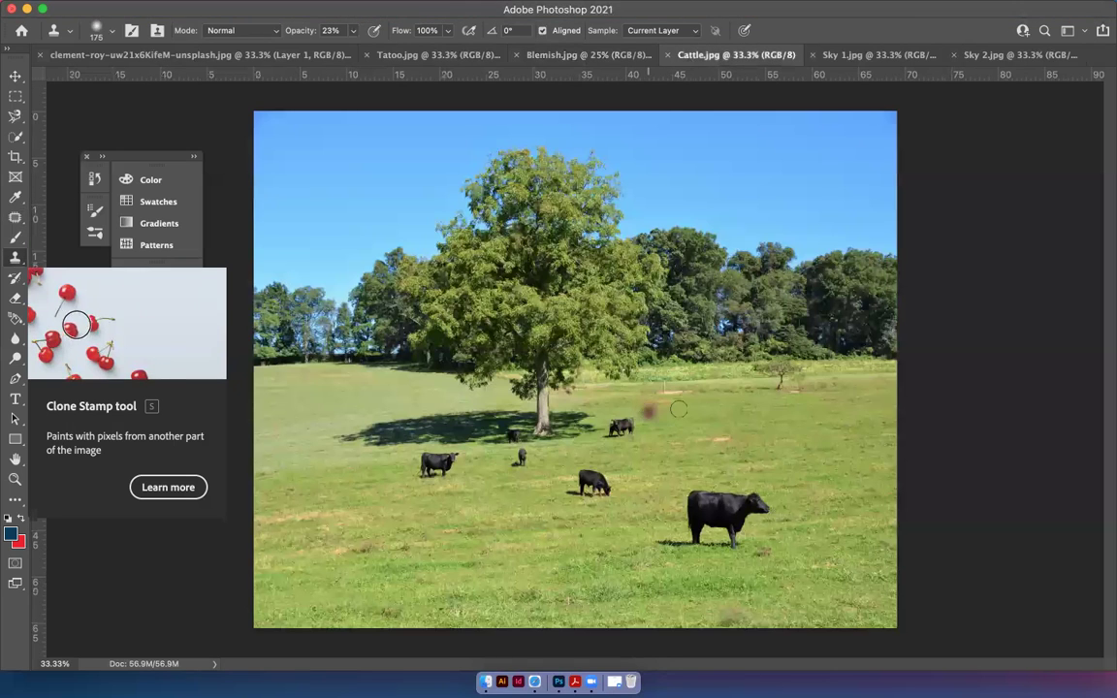
left_click(15, 78)
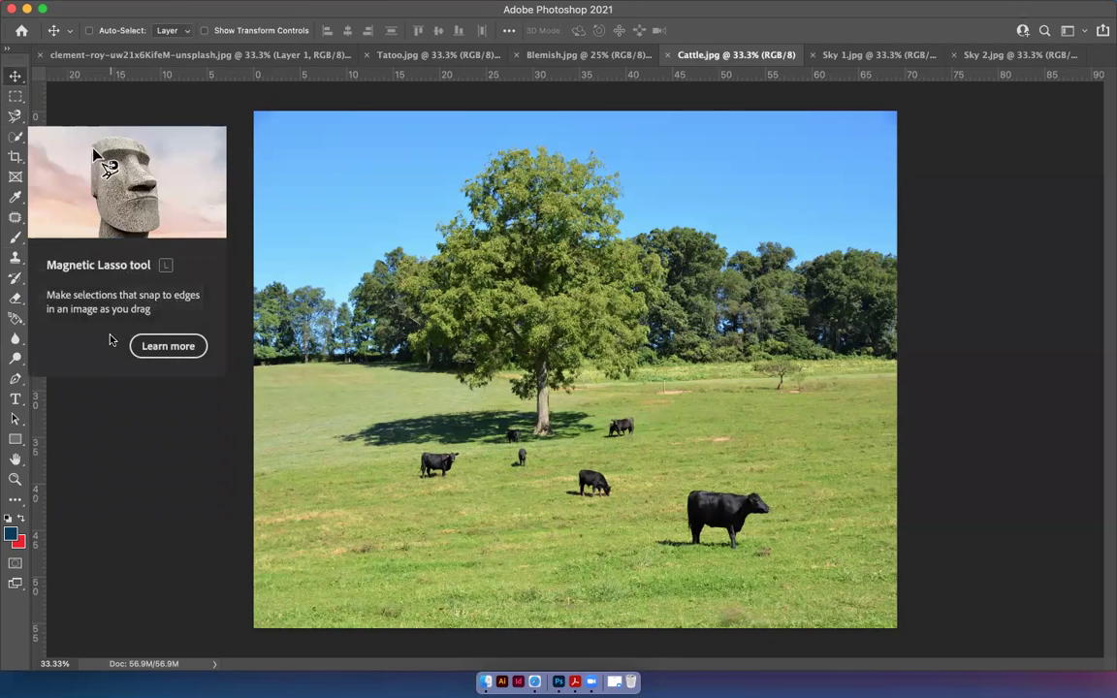
left_click(21, 141)
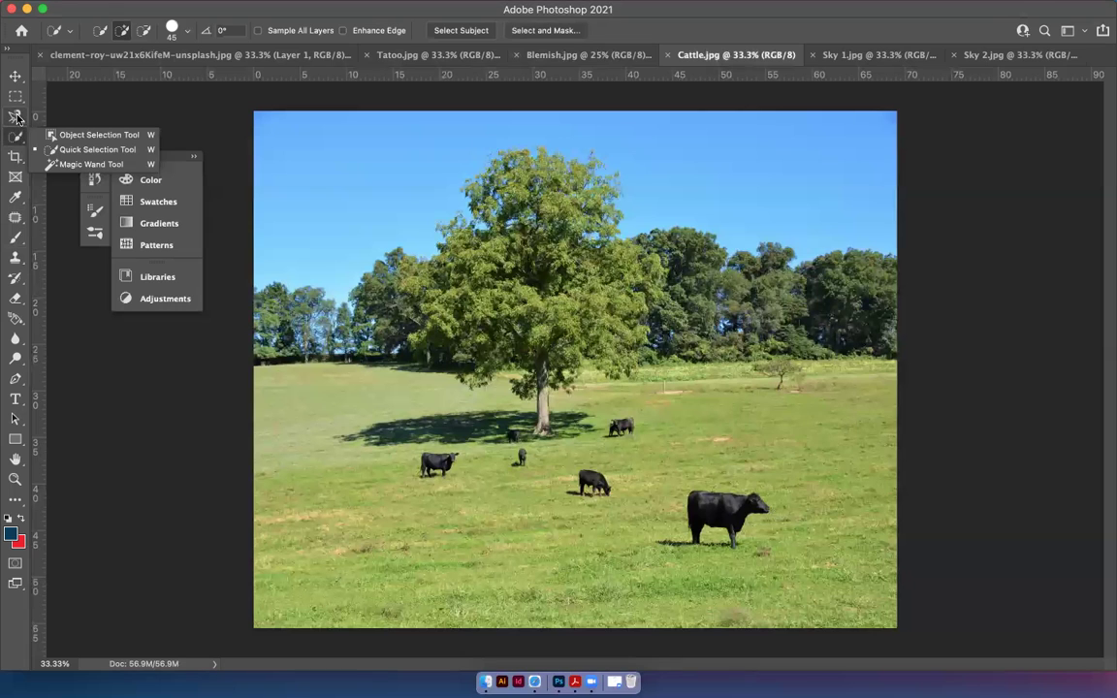
left_click(23, 127)
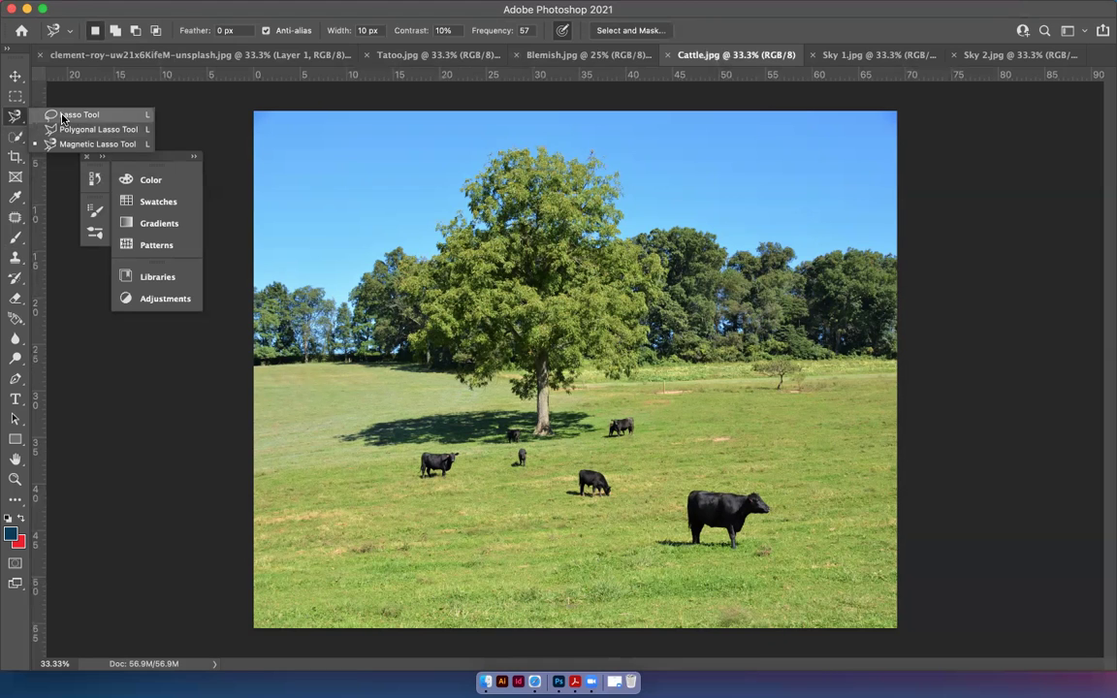
left_click(64, 118)
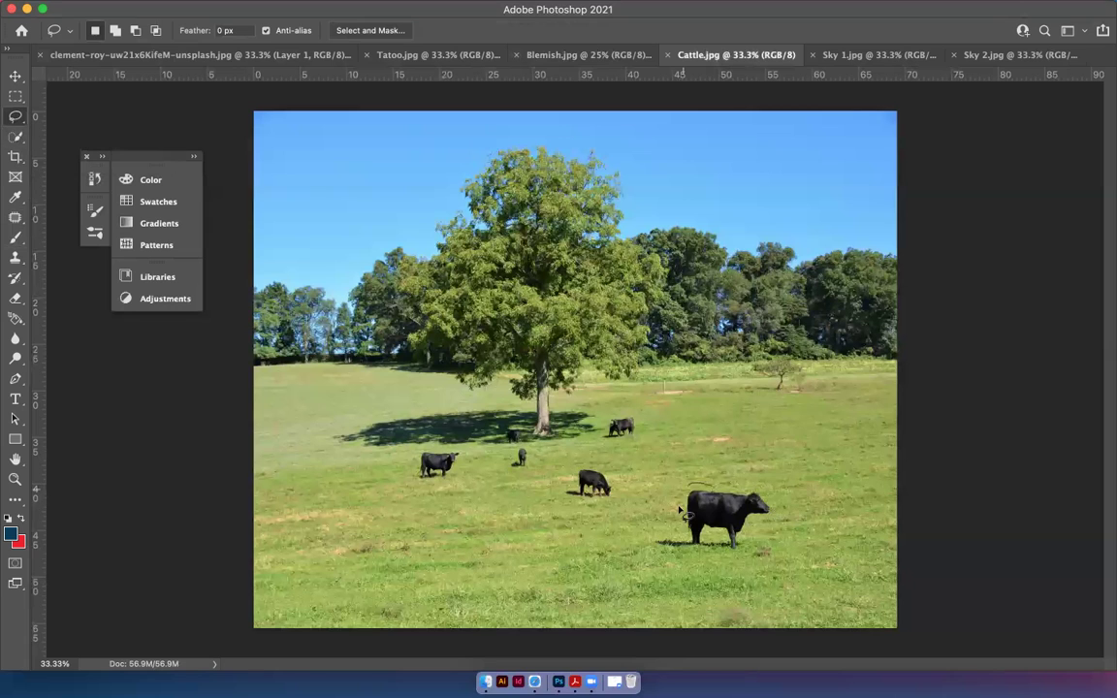
Loosely lasso the large foreground black cow and its shadow
mouse_move(680, 510)
left_mouse_down()
mouse_move(682, 531)
mouse_move(659, 556)
left_mouse_up()
mouse_move(742, 556)
left_mouse_down()
mouse_move(753, 525)
mouse_move(786, 516)
mouse_move(759, 484)
left_mouse_up()
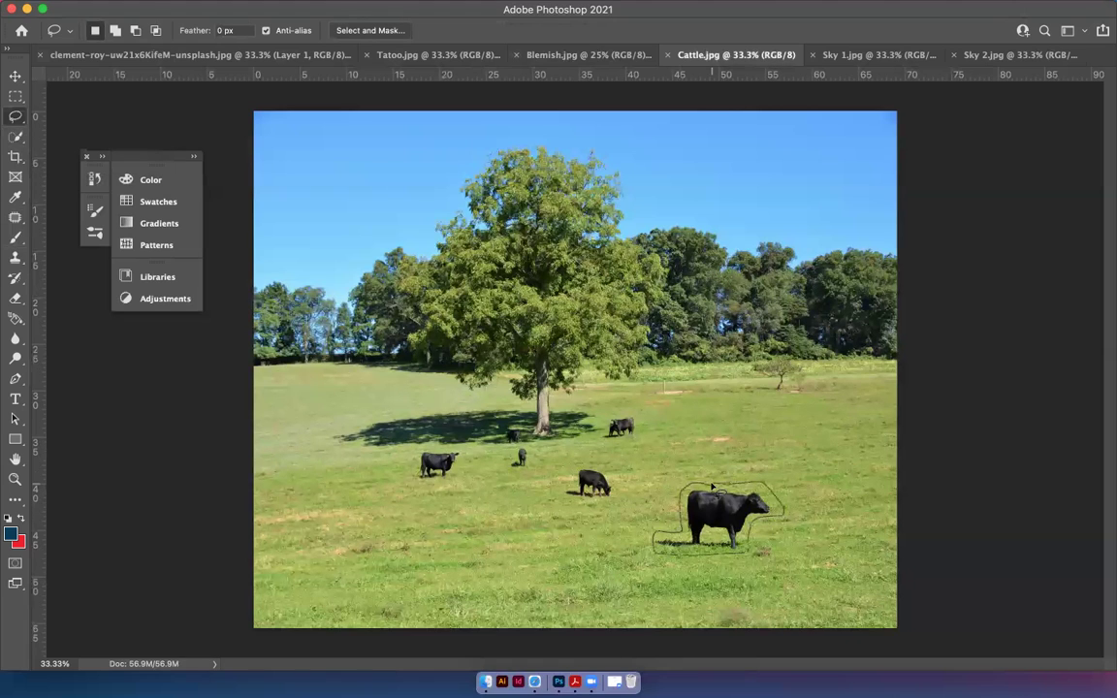
left_click_drag(712, 490, 712, 490)
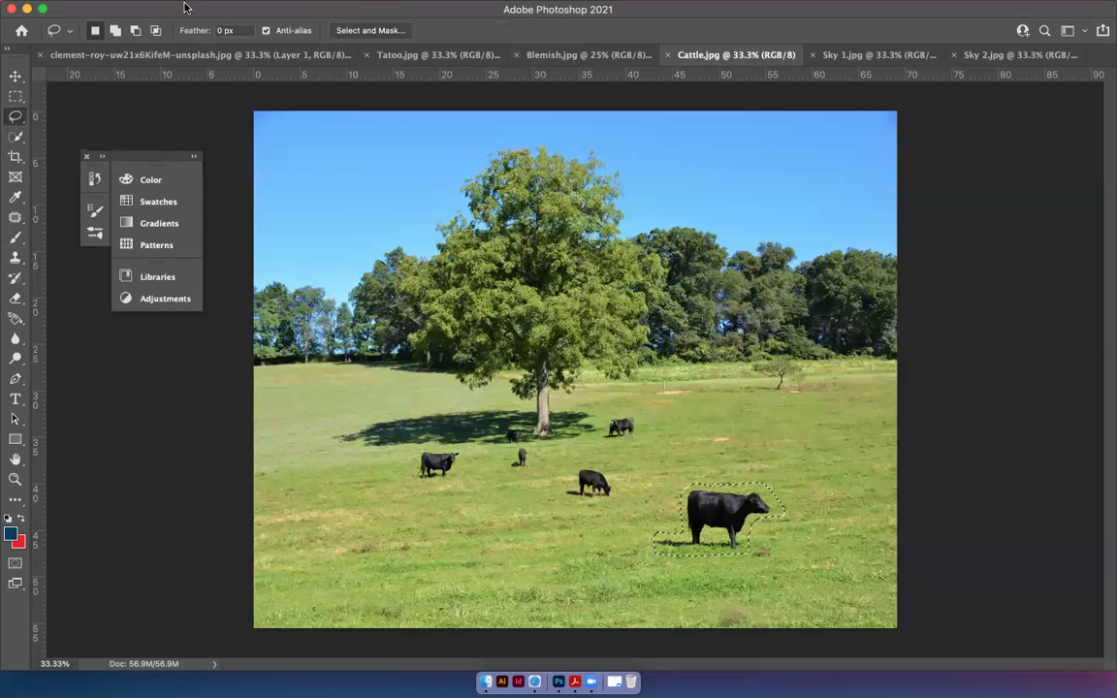
mouse_move(194, 9)
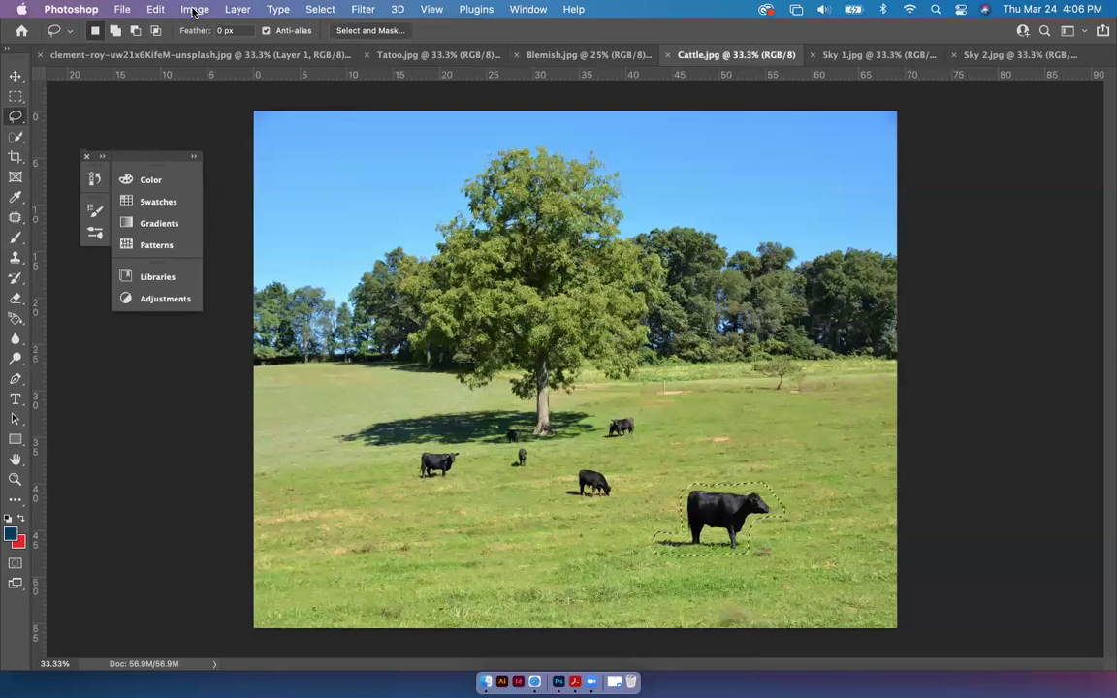
Replace the selected cow with surrounding grass using Content-Aware Fill output to a new layer
left_click(156, 10)
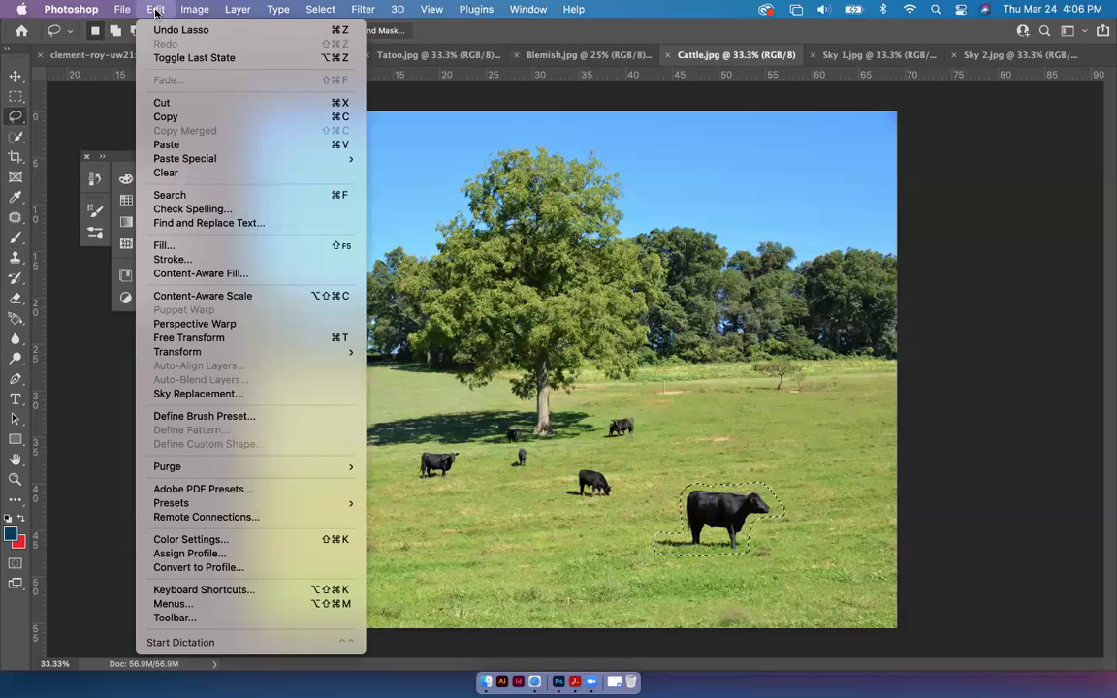
left_click(201, 274)
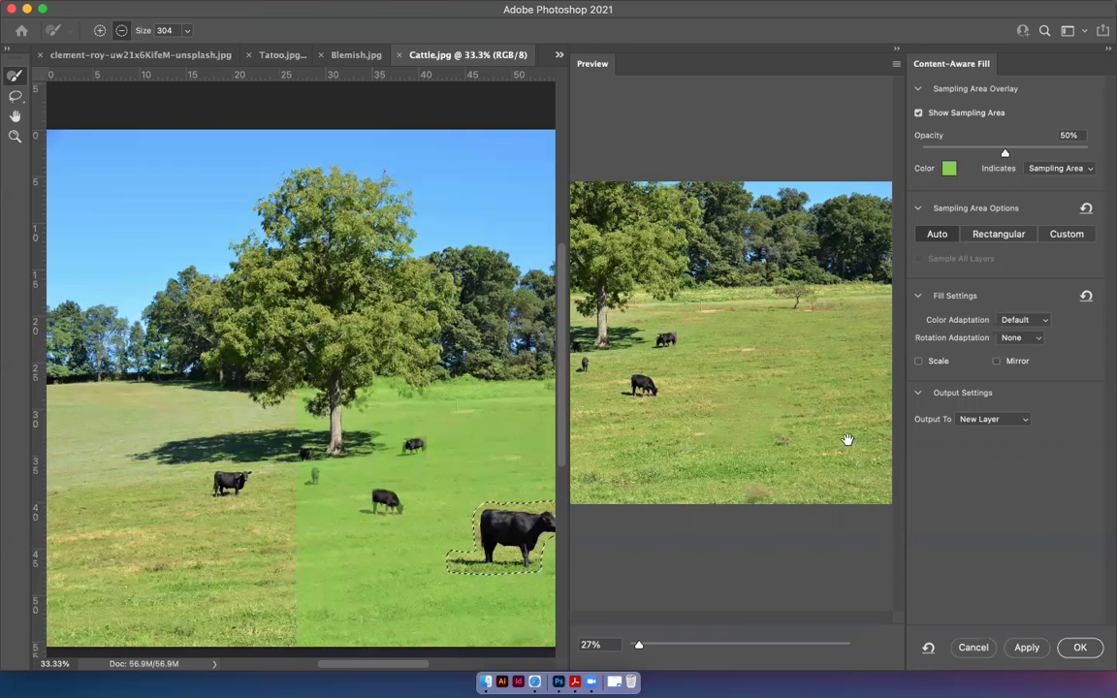
left_click(1027, 648)
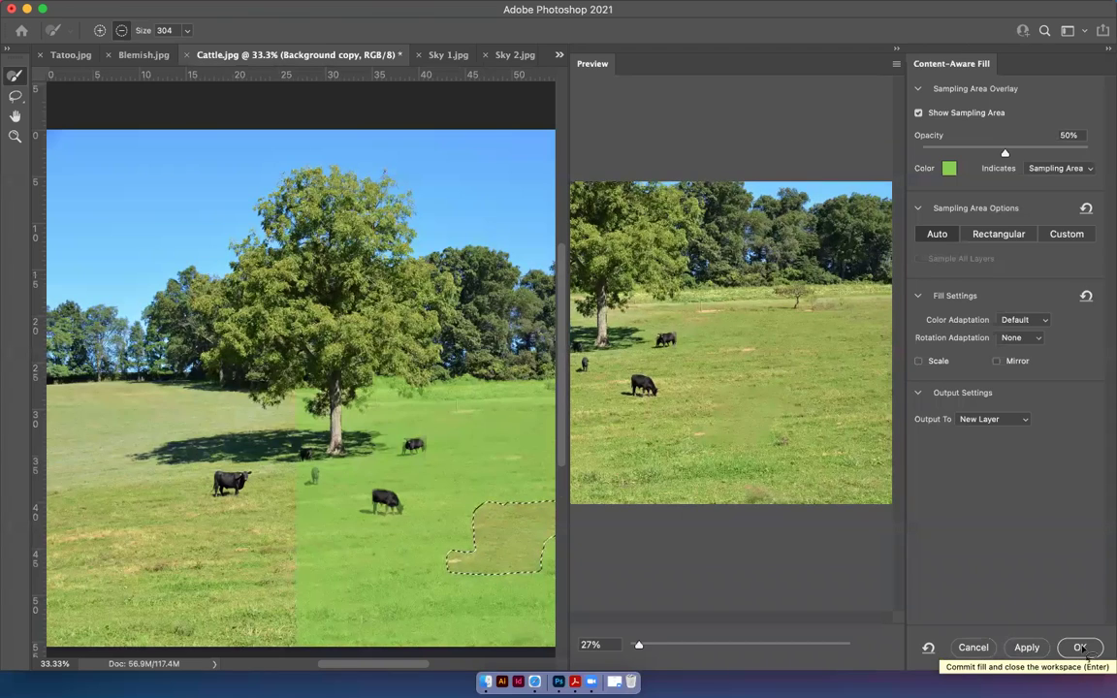
left_click(1080, 648)
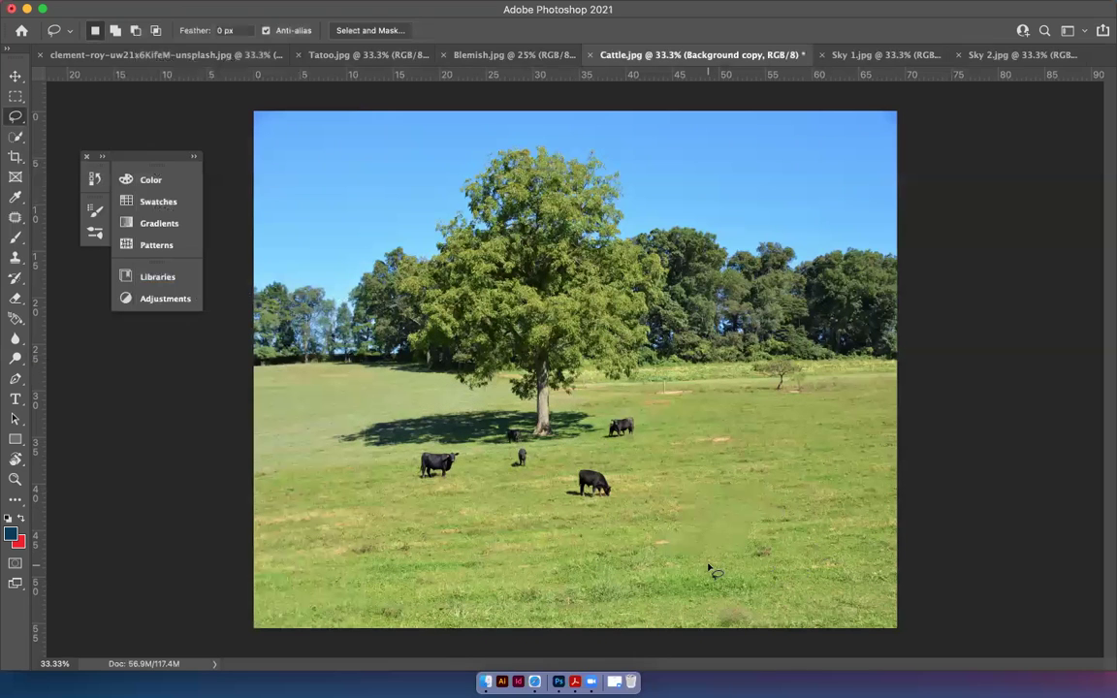
left_click(12, 219)
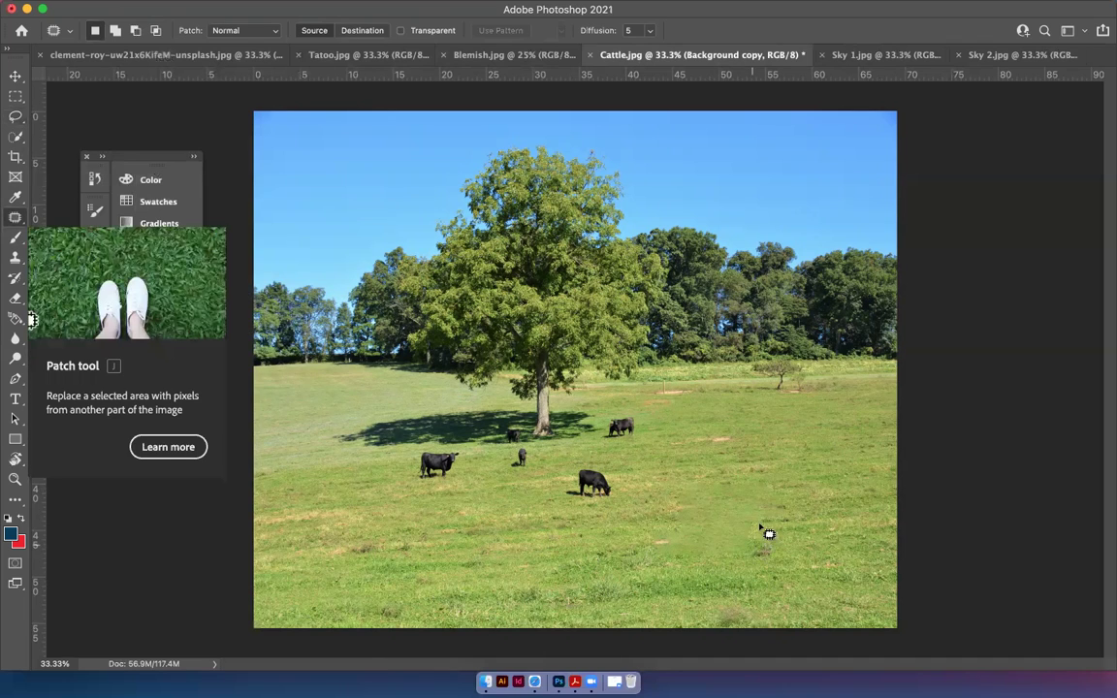
mouse_move(760, 525)
left_mouse_down()
mouse_move(673, 527)
mouse_move(643, 553)
mouse_move(745, 555)
mouse_move(763, 551)
mouse_move(759, 528)
mouse_move(716, 545)
mouse_move(834, 602)
left_mouse_up()
key("cmd+d")
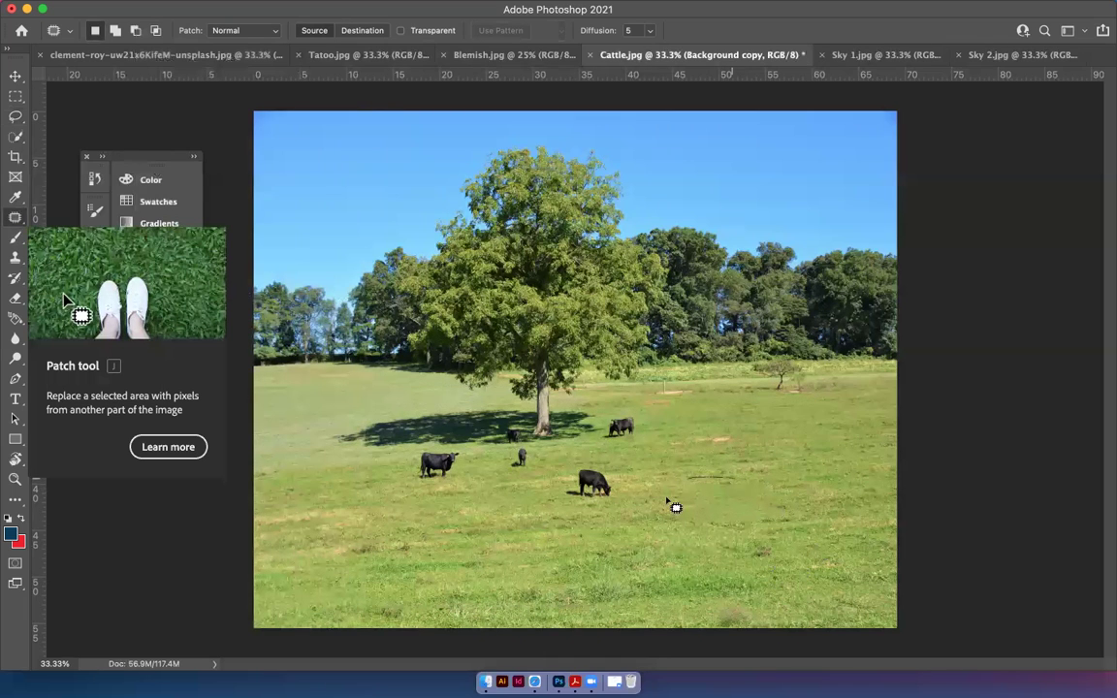
mouse_move(676, 506)
left_mouse_down()
mouse_move(764, 520)
mouse_move(793, 503)
mouse_move(727, 478)
mouse_move(806, 454)
left_mouse_up()
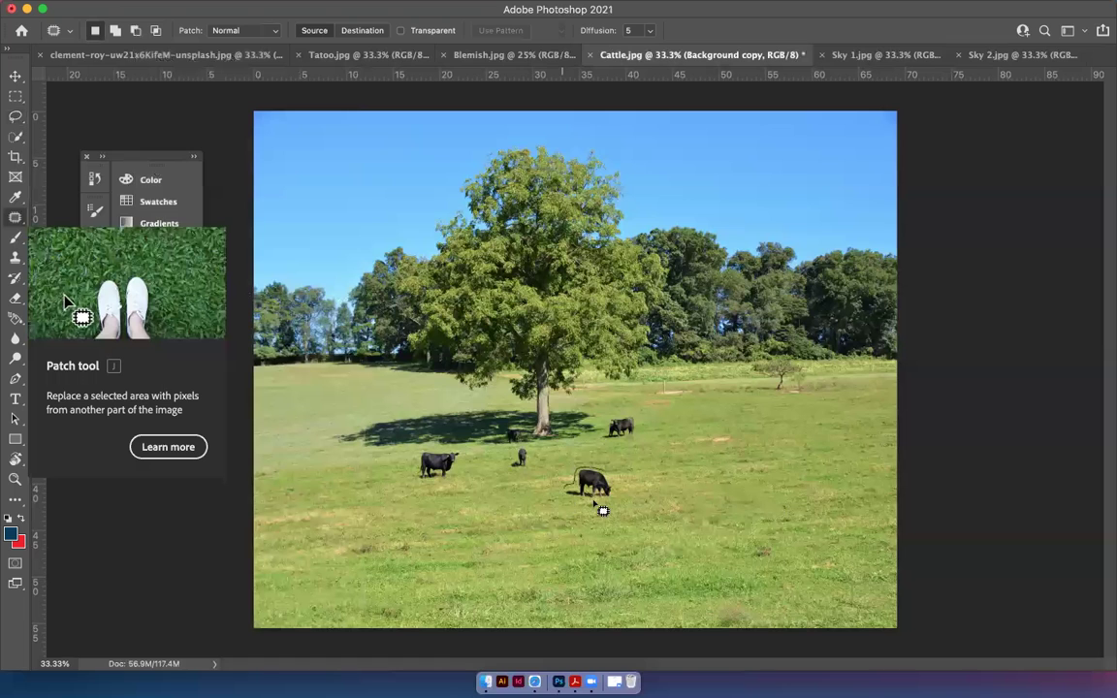
mouse_move(602, 511)
left_mouse_down()
mouse_move(565, 495)
mouse_move(582, 469)
mouse_move(623, 482)
mouse_move(602, 503)
mouse_move(592, 422)
mouse_move(579, 430)
left_mouse_up()
key("Return")
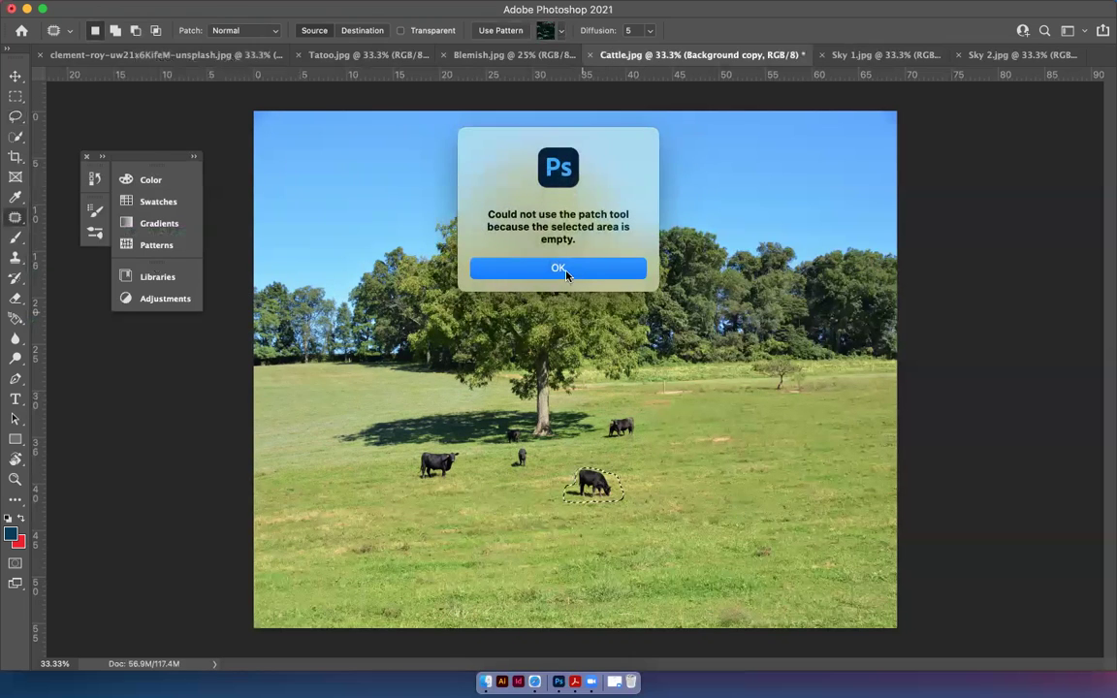
left_click(567, 270)
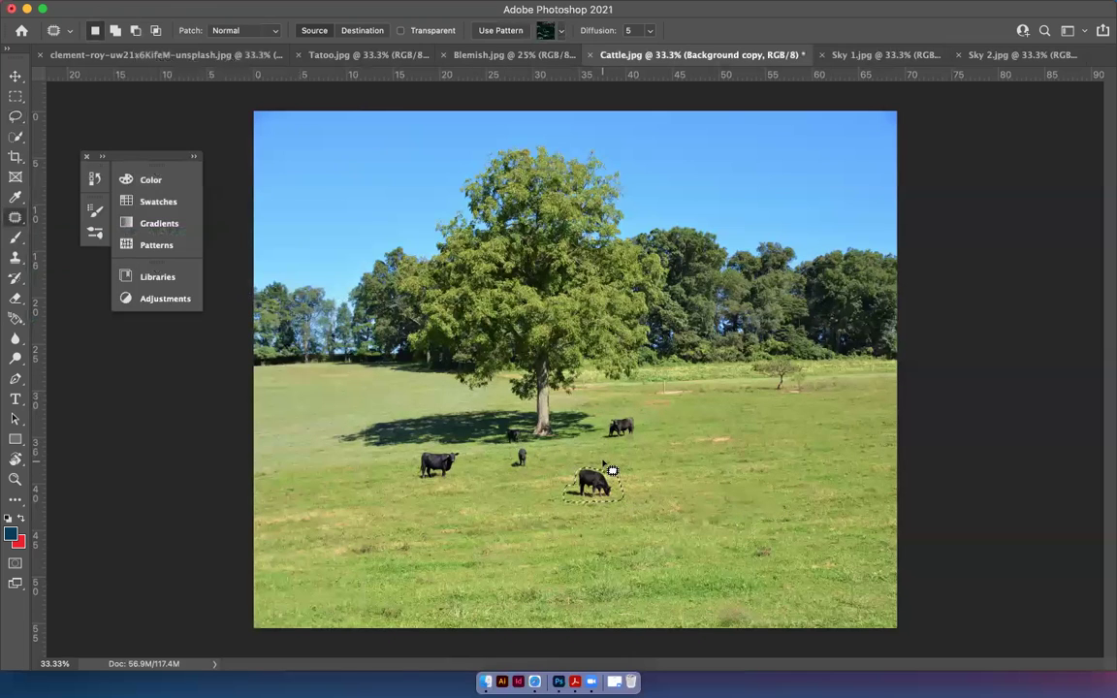
left_click(619, 541)
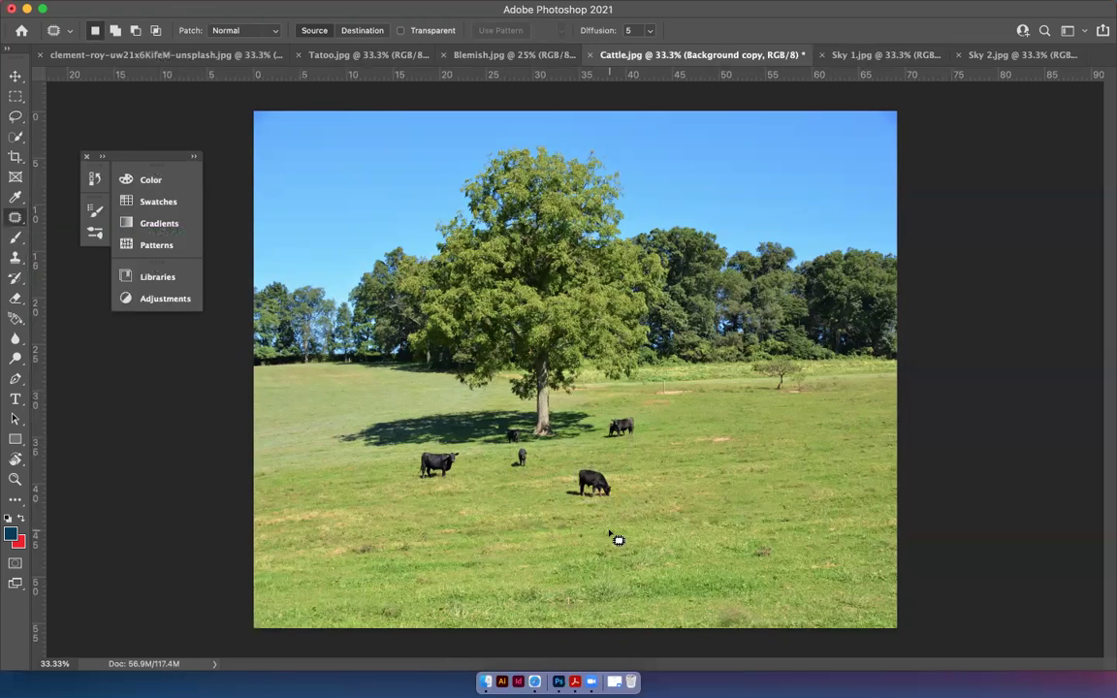
Compare the Sky 1 hill photo and the Sky 2 rainbow photo, ending on Sky 2.jpg
left_click(871, 55)
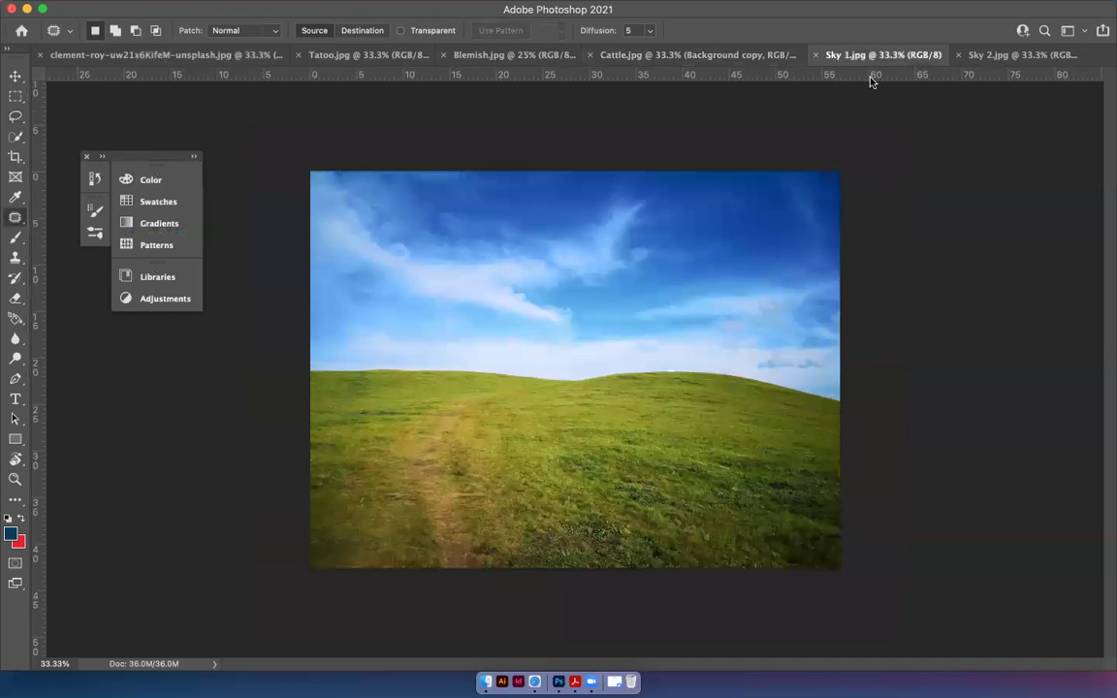
left_click(999, 55)
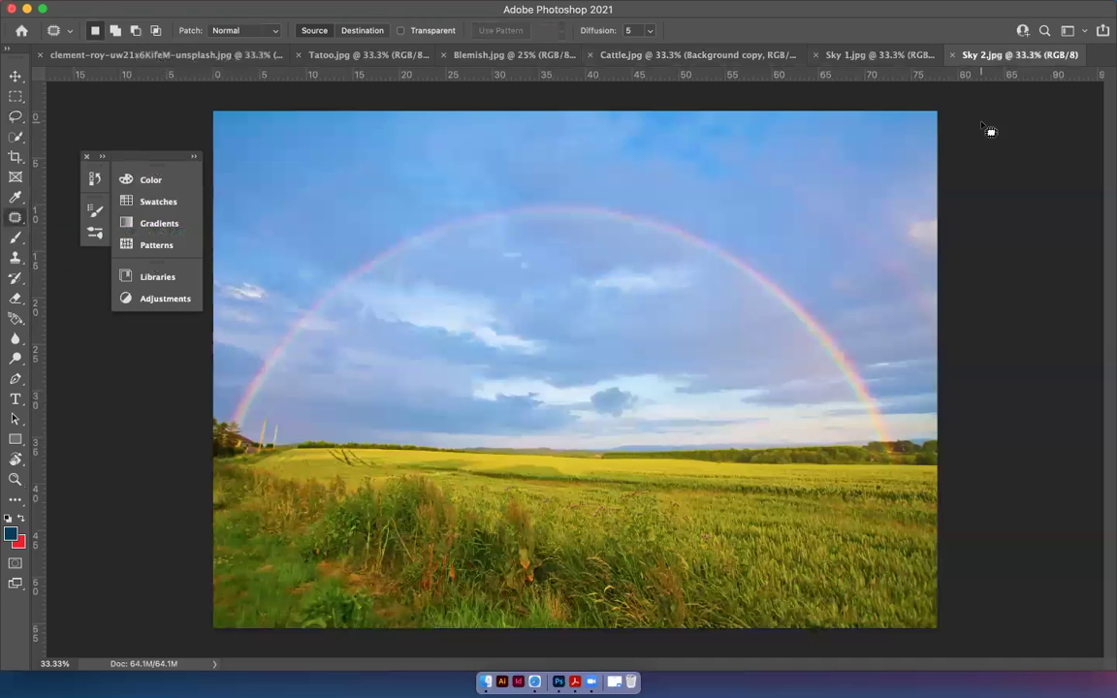
left_click(890, 56)
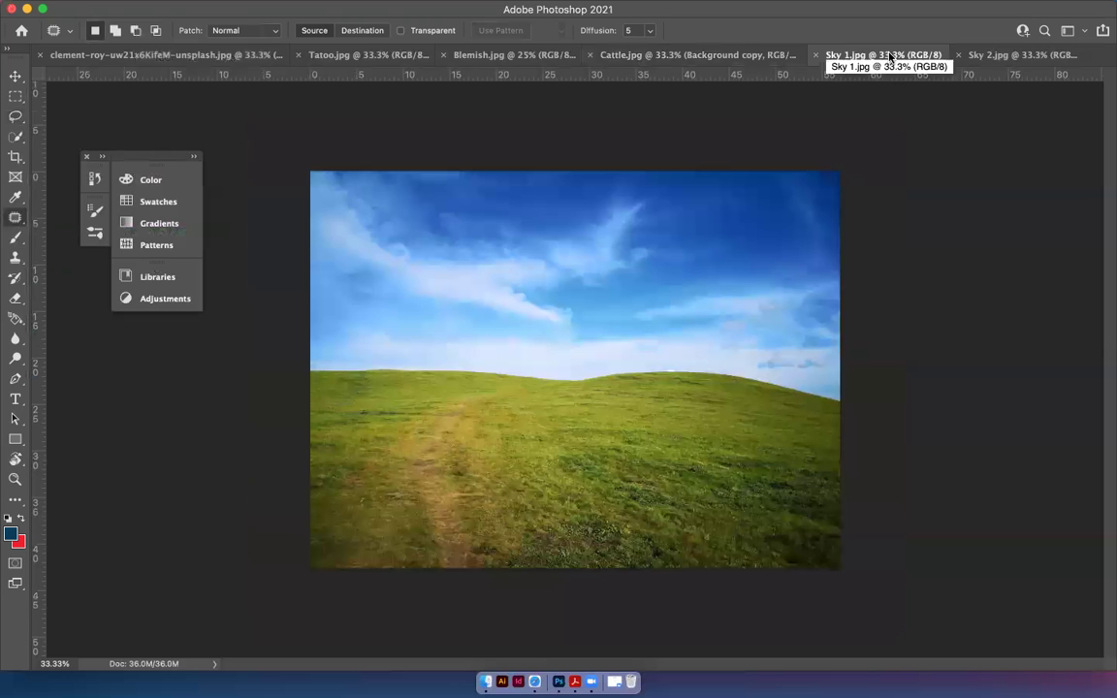
left_click(994, 57)
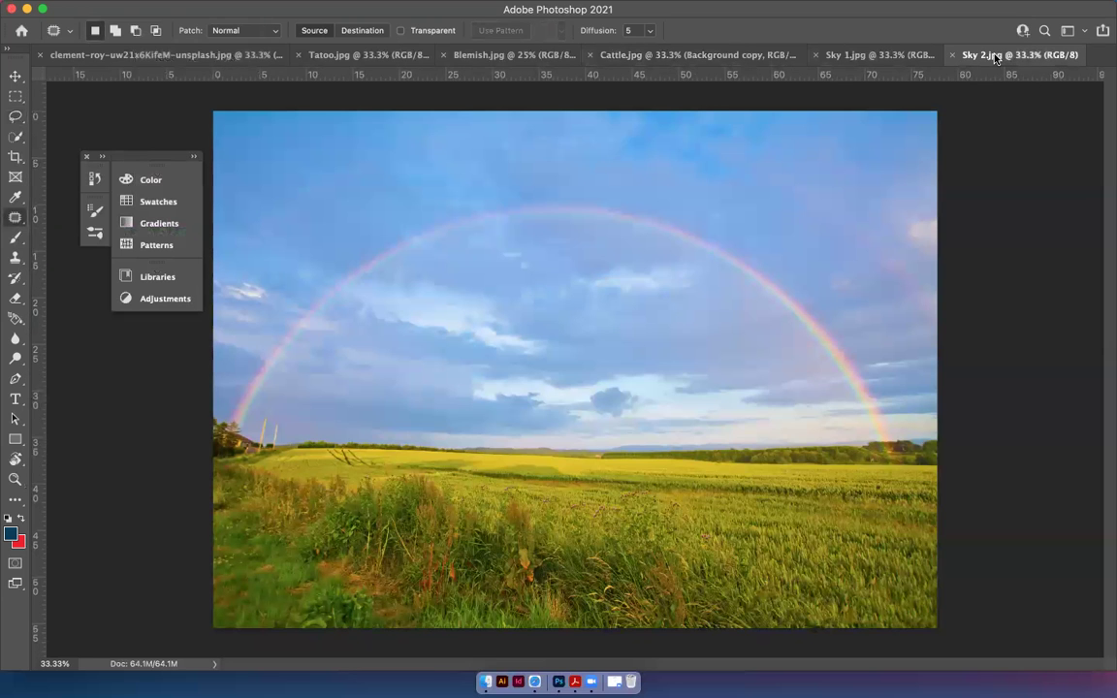
left_click(866, 57)
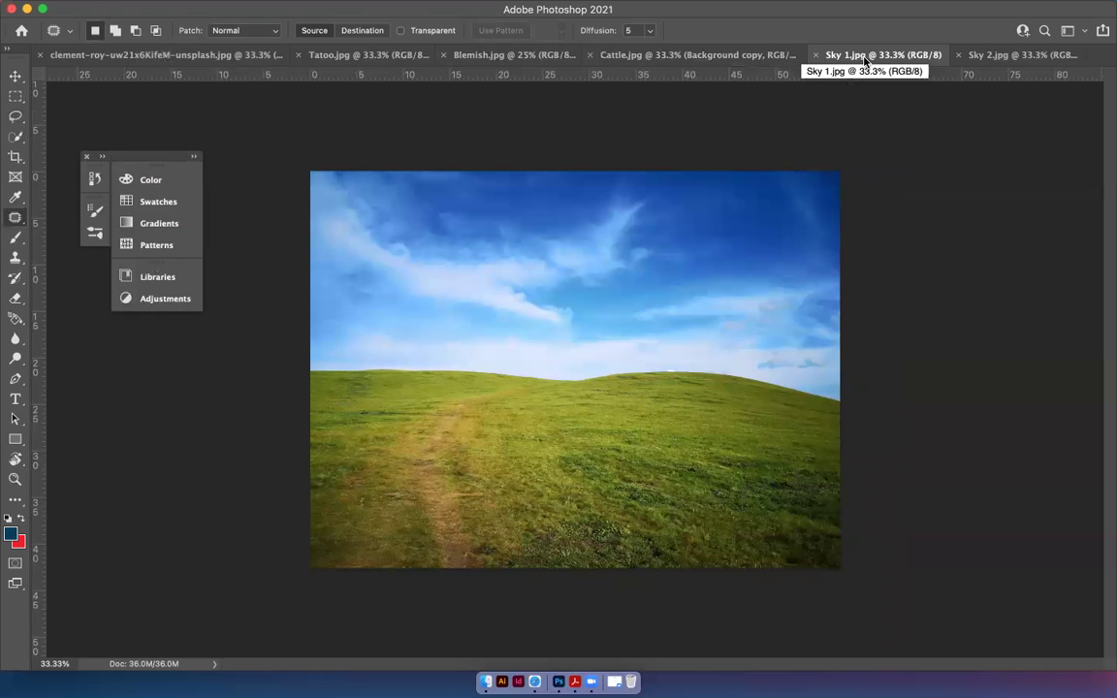
left_click(985, 56)
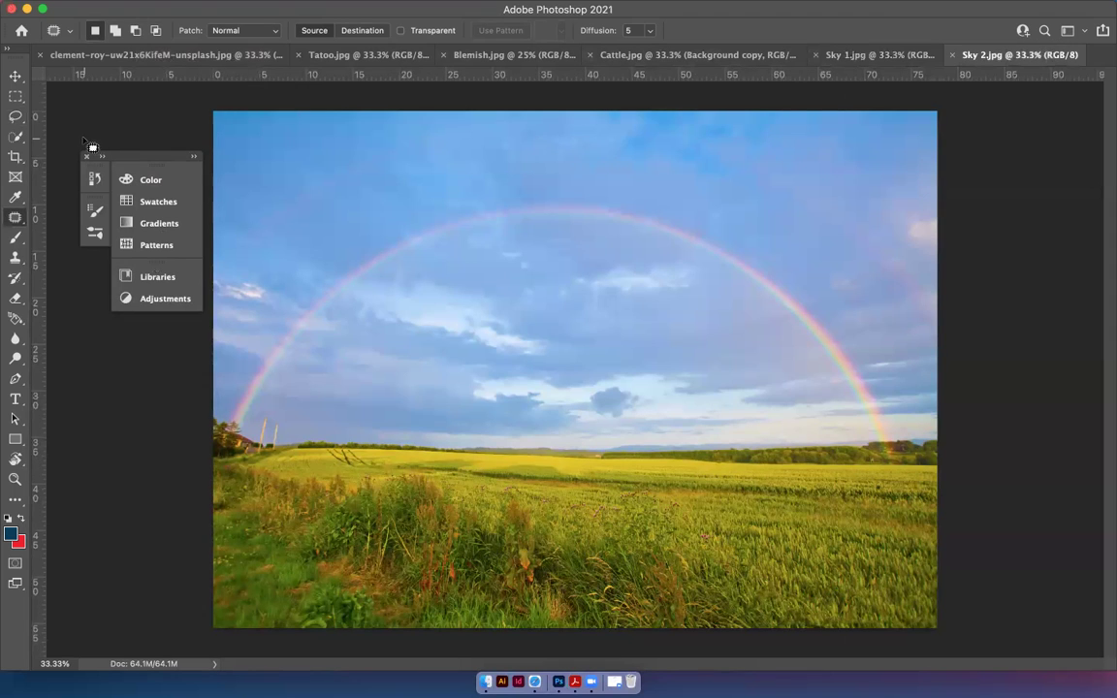
Quick-select the rainbow sky above Sky 2's horizon and paste it into Sky 1 as a new layer
left_click(15, 138)
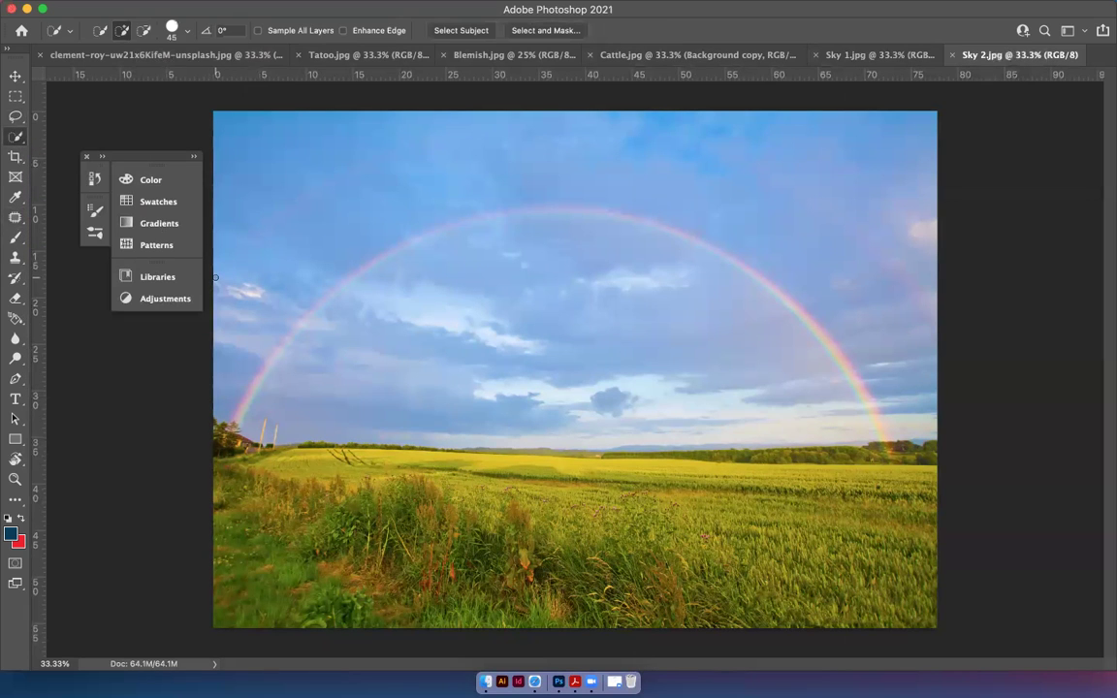
mouse_move(217, 270)
left_mouse_down()
mouse_move(368, 299)
mouse_move(499, 383)
mouse_move(662, 368)
left_mouse_up()
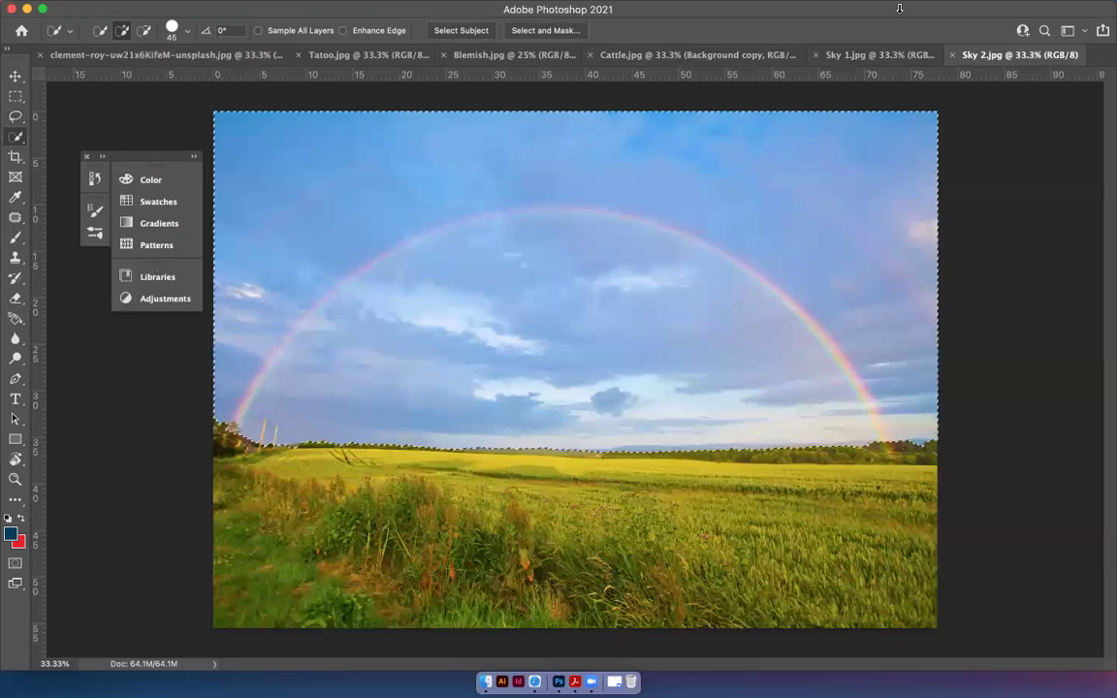
left_click(872, 55)
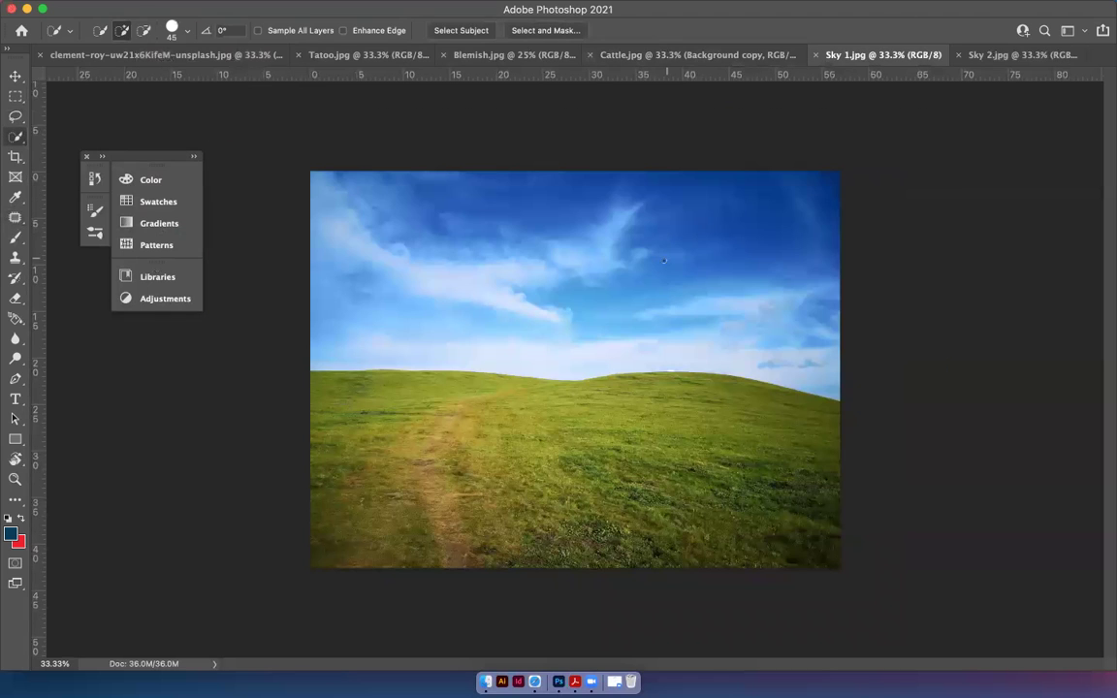
key("super+v")
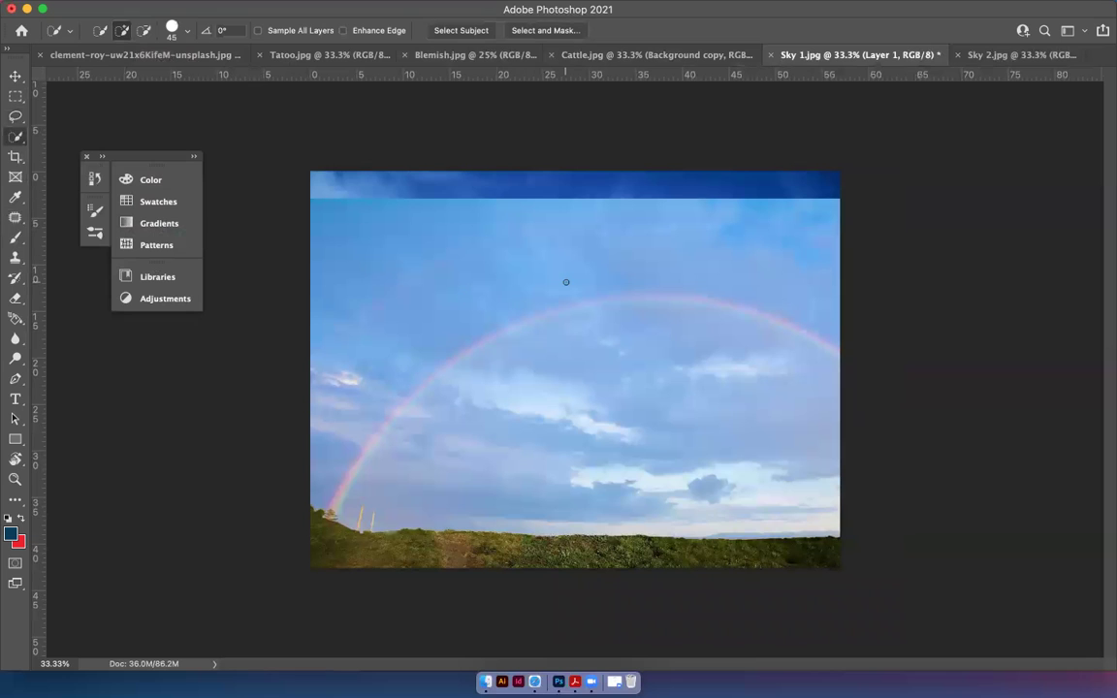
Free-transform the pasted rainbow sky up and to the left, and commit it
key("super+t")
left_click_drag(646, 289, 572, 207)
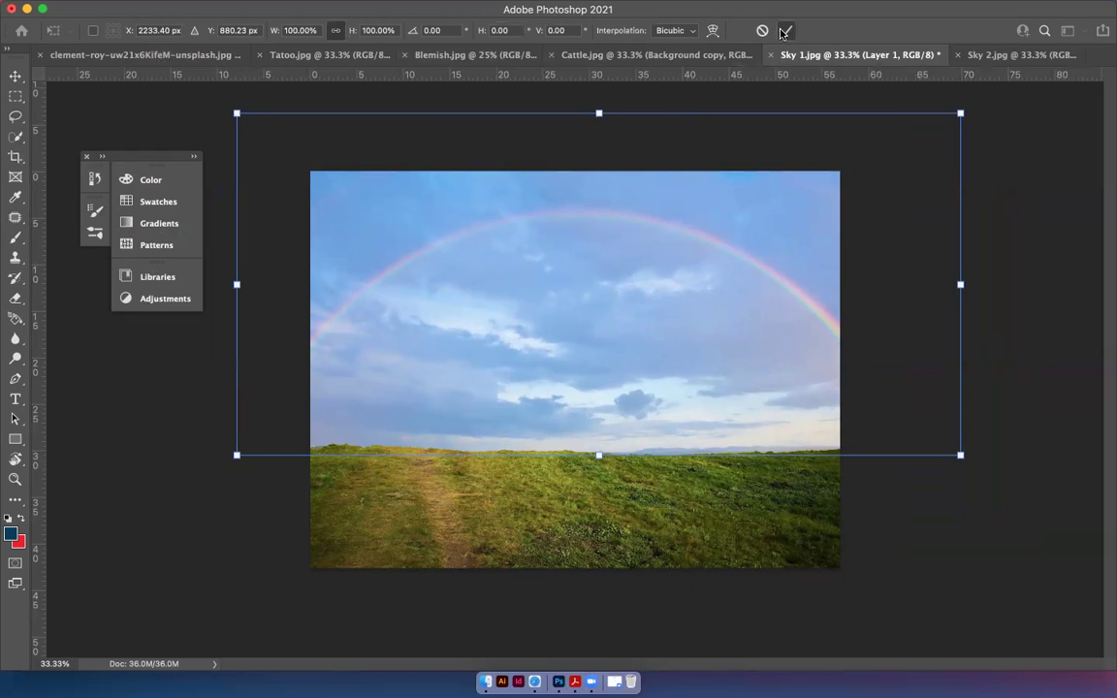
key("Return")
key("w")
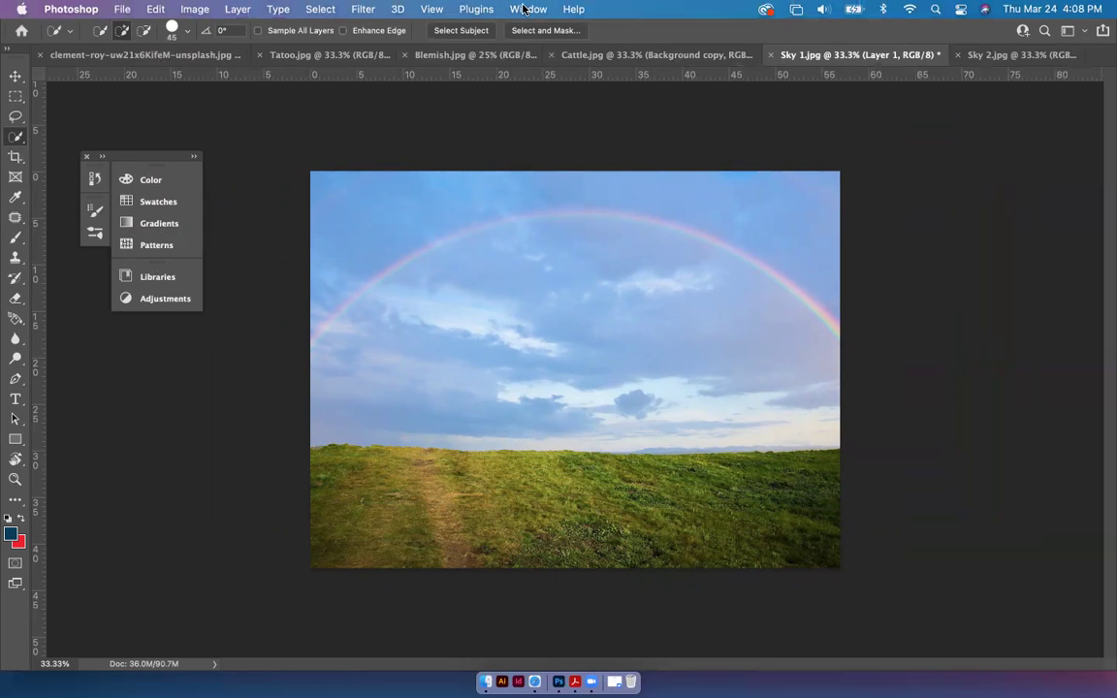
Show the Layers panel and unlock the Background photo as Layer 0
left_click(523, 8)
left_click(536, 322)
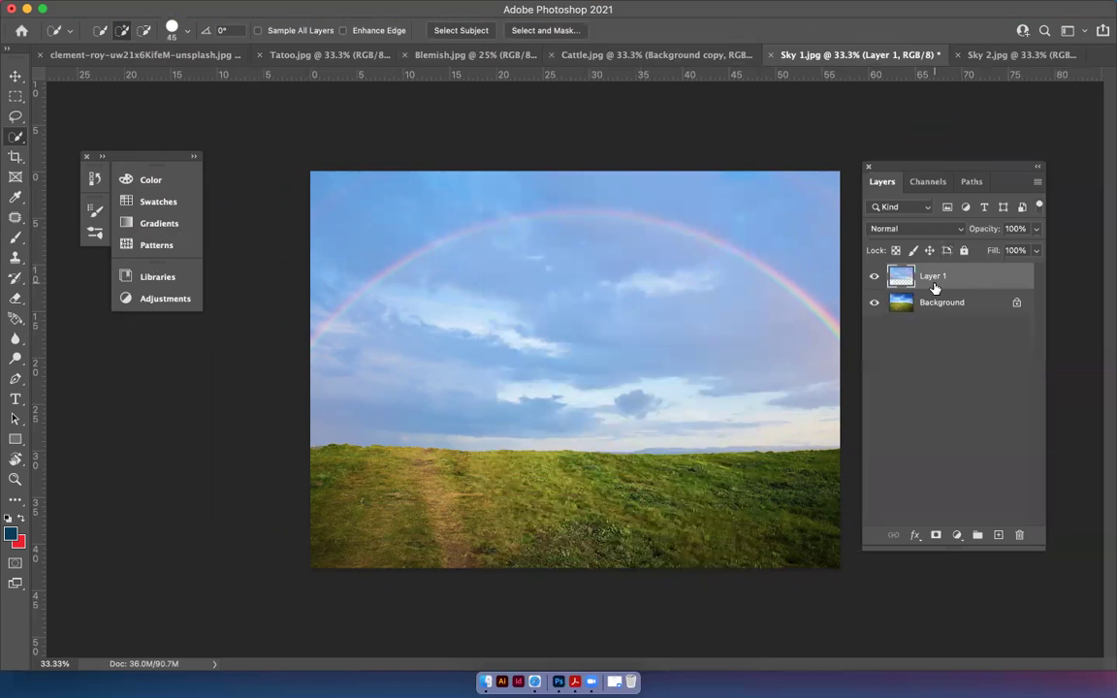
left_click(1017, 302)
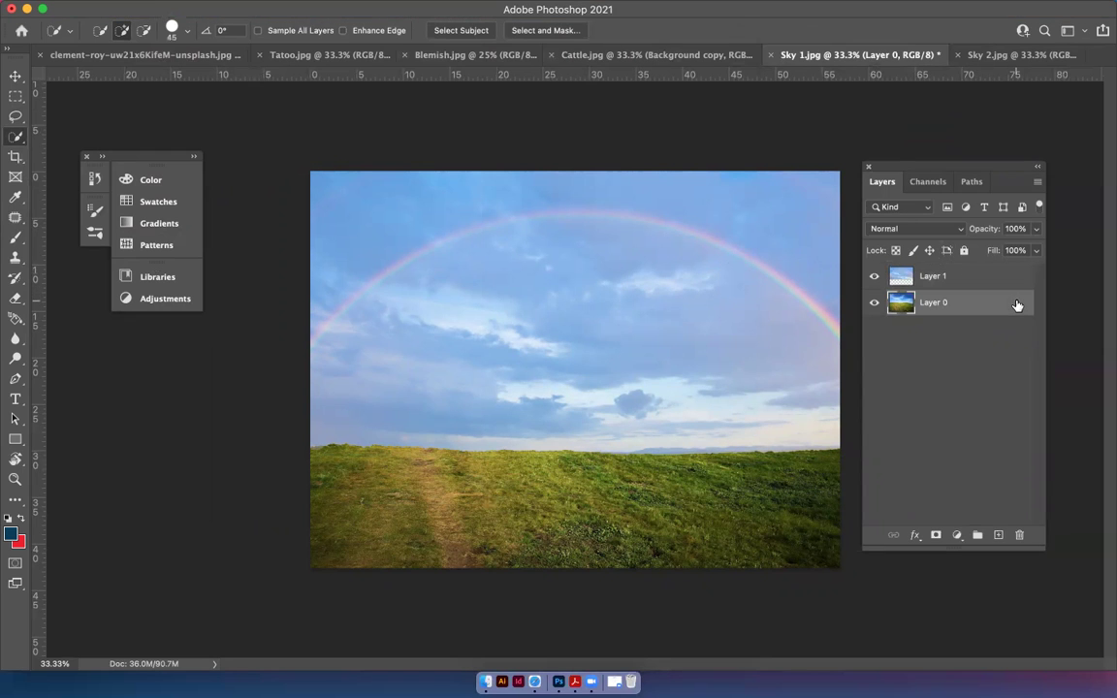
Hide the rainbow Layer 1, quick-select the green hills, and open Select and Mask
left_click(873, 277)
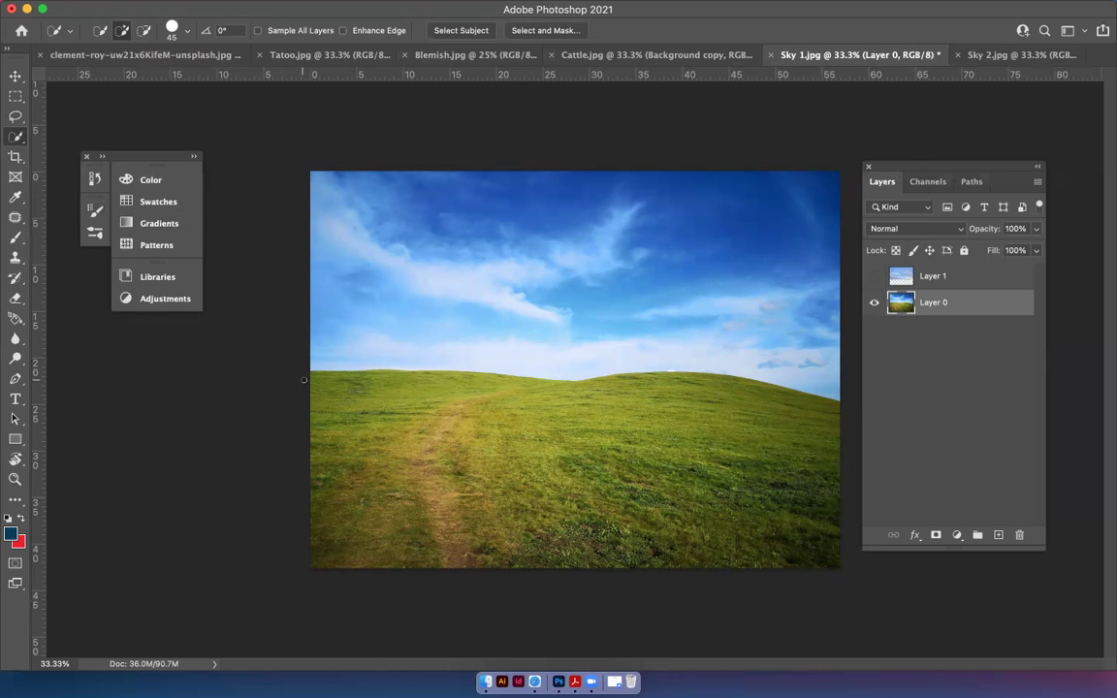
mouse_move(347, 383)
left_mouse_down()
mouse_move(822, 421)
mouse_move(840, 455)
mouse_move(844, 524)
mouse_move(755, 548)
mouse_move(328, 503)
left_mouse_up()
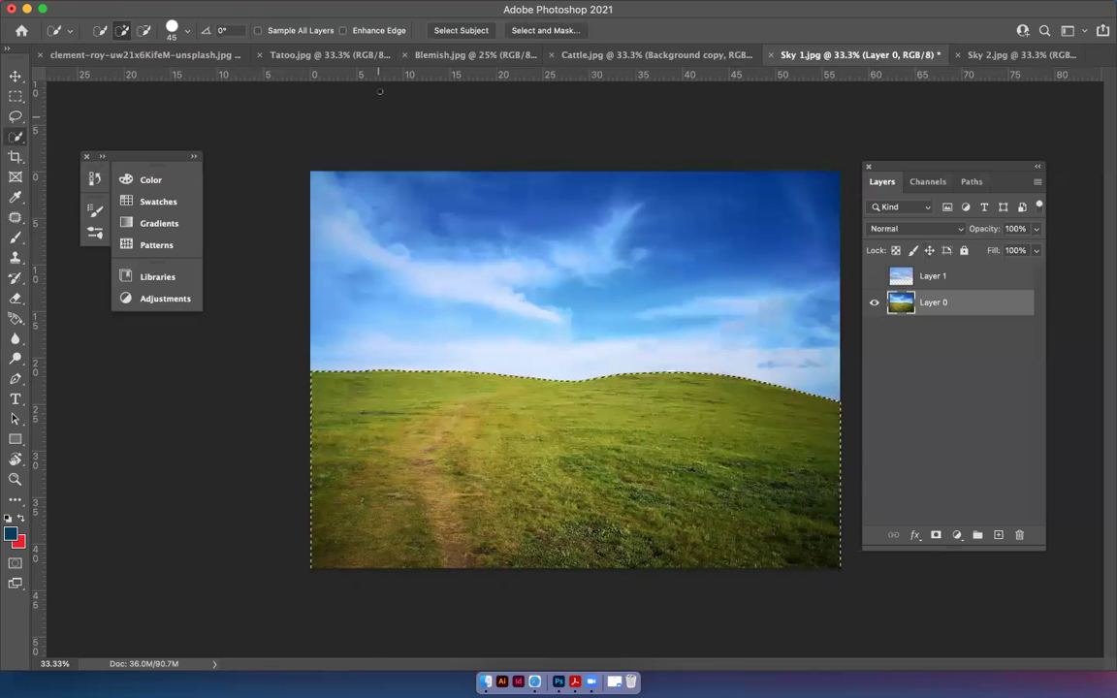
left_click(568, 32)
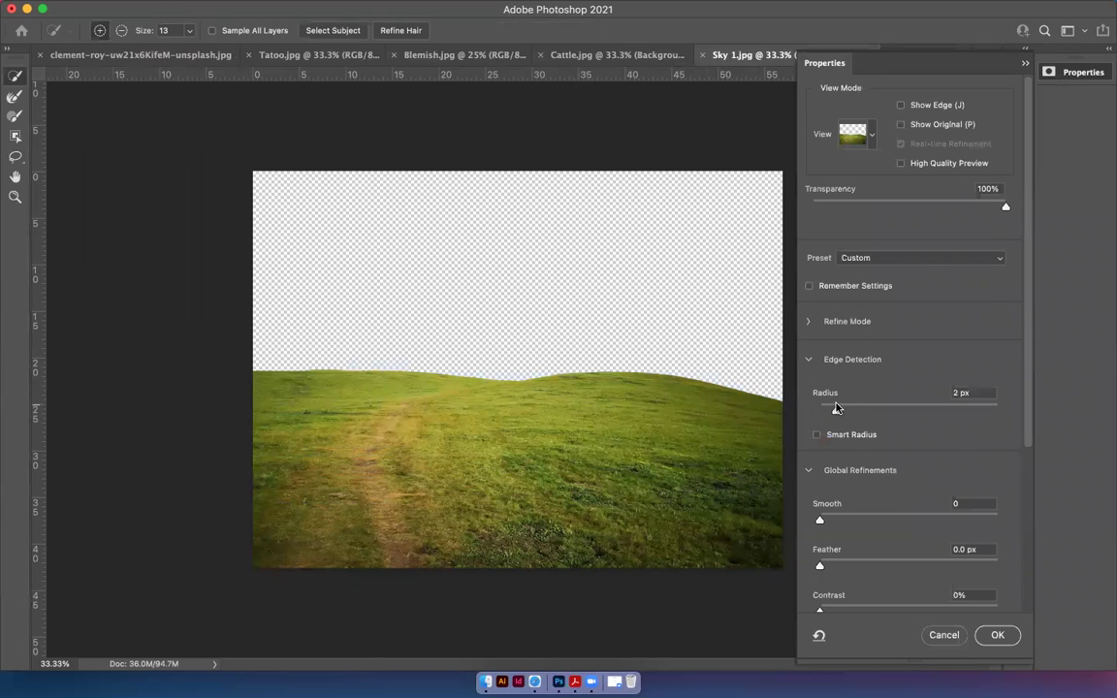
Refine the hill edges with Radius 2 px, Smooth 10, Feather 2.2 px, Shift Edge -5%, outputting to a new layer
left_click(837, 408)
left_click_drag(820, 520, 837, 520)
left_click(841, 562)
scroll(854, 543, "down", 5)
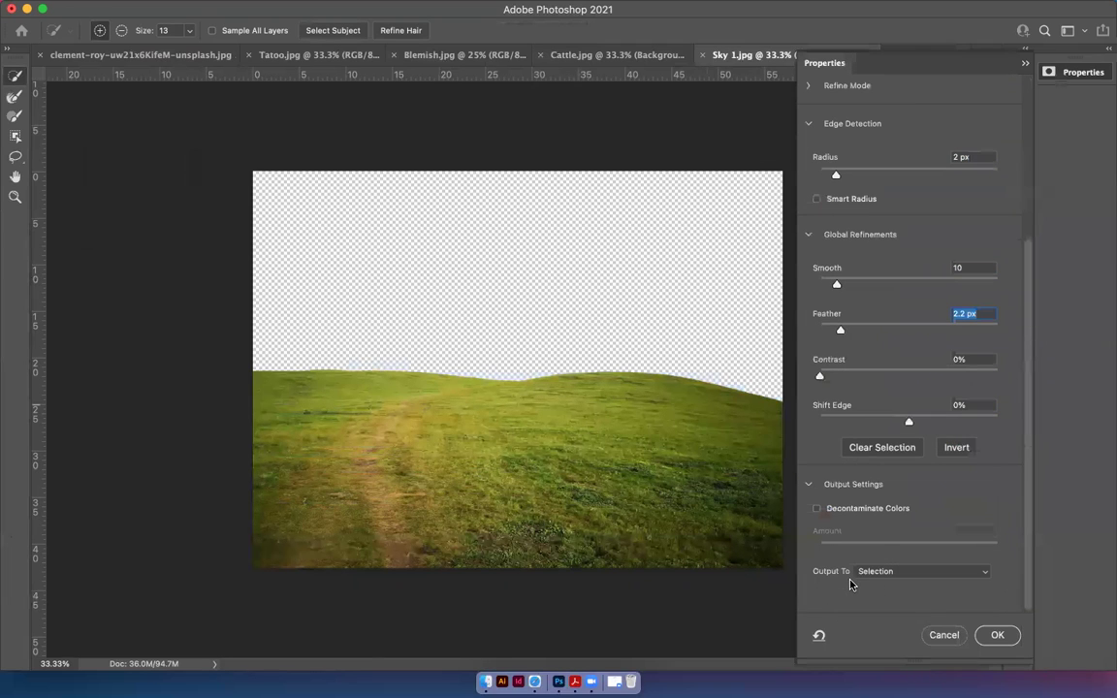
left_click(904, 420)
left_click(985, 574)
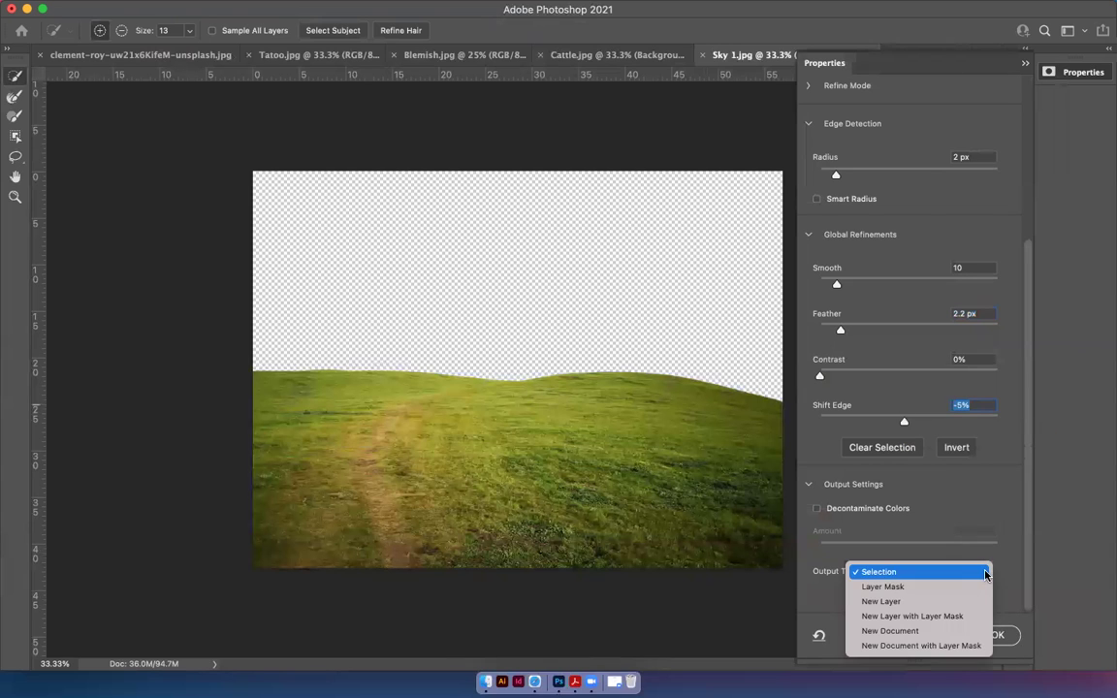
left_click(948, 616)
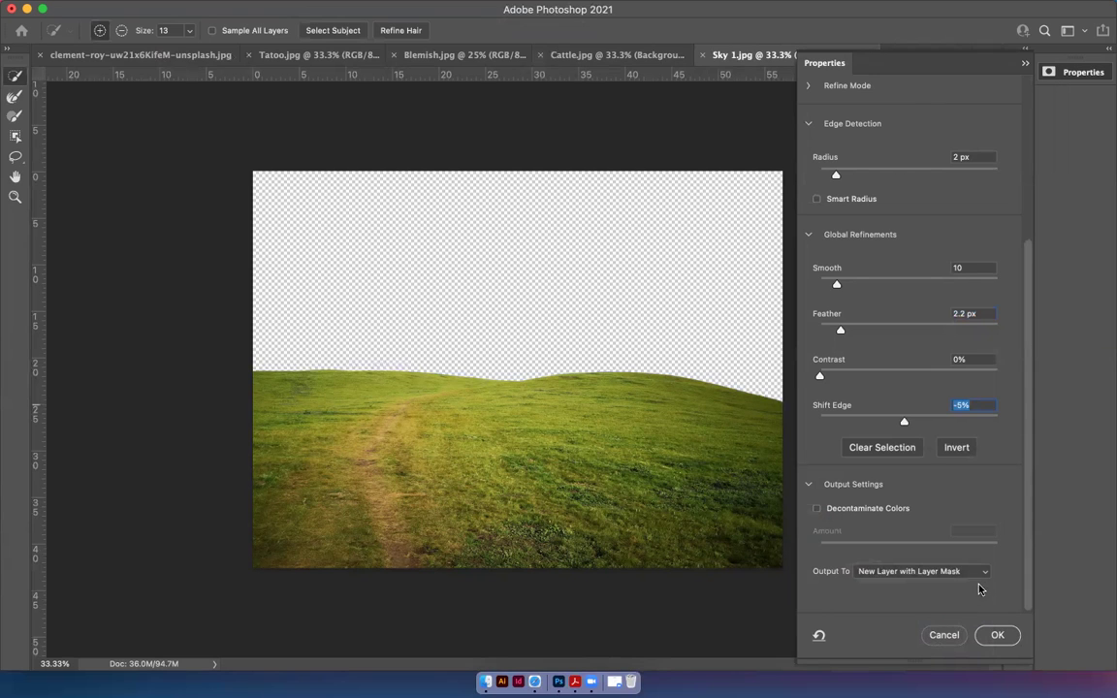
left_click(986, 574)
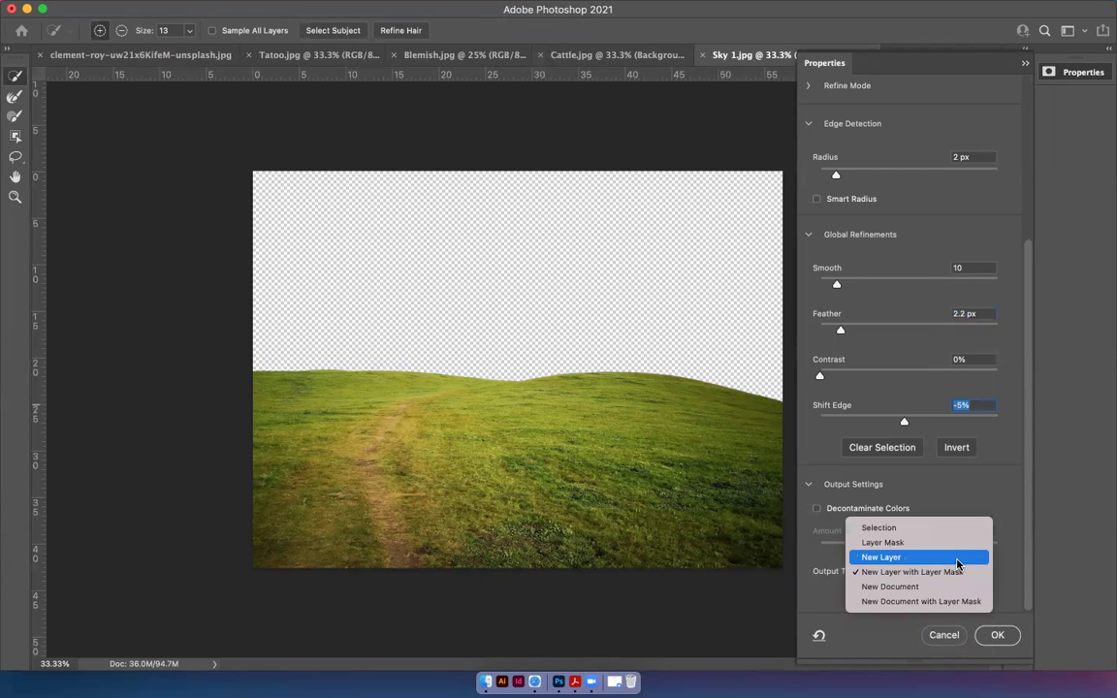
left_click(965, 555)
left_click(999, 635)
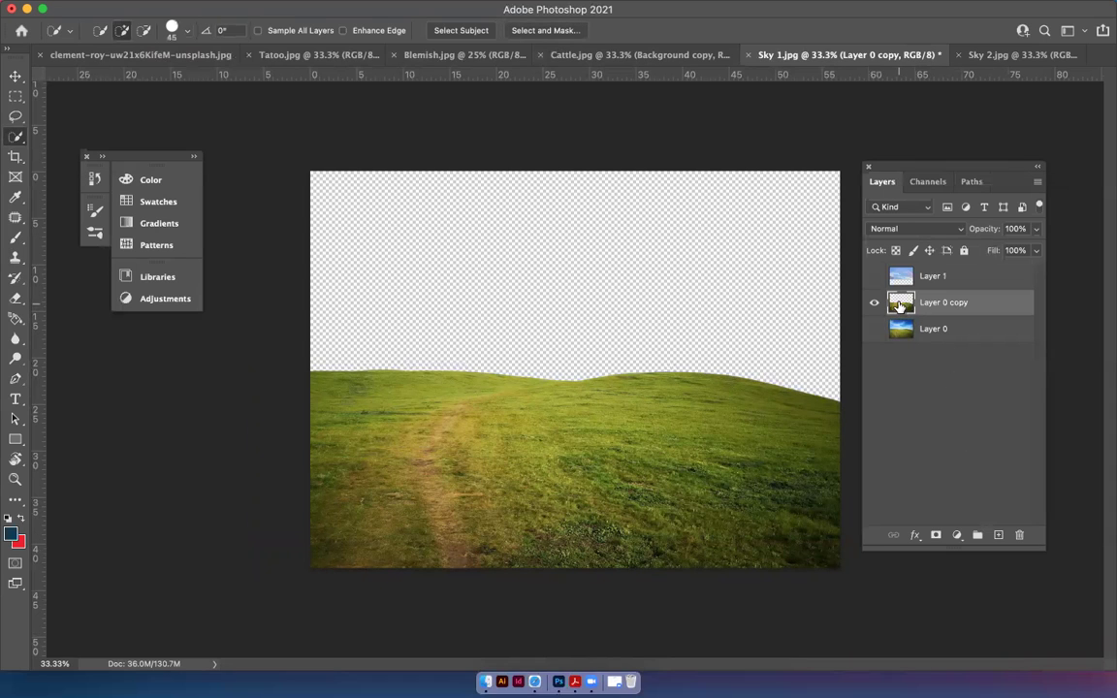
Make Layer 1's rainbow sky visible again and move it below Layer 0 copy
left_click(874, 277)
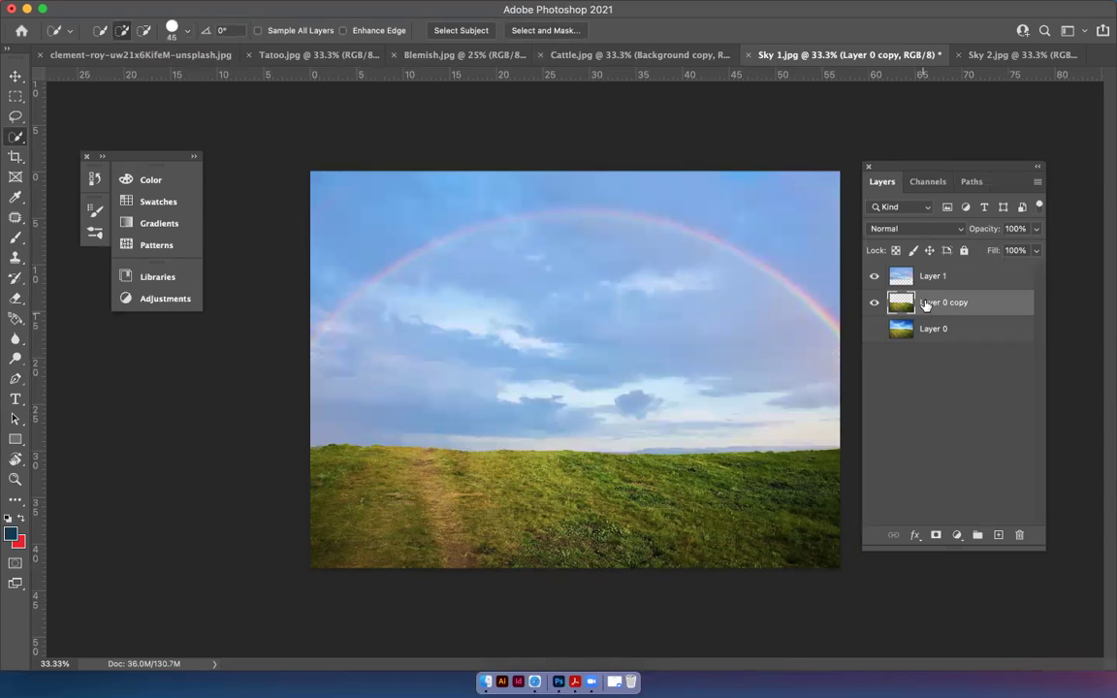
left_click_drag(928, 288, 946, 314)
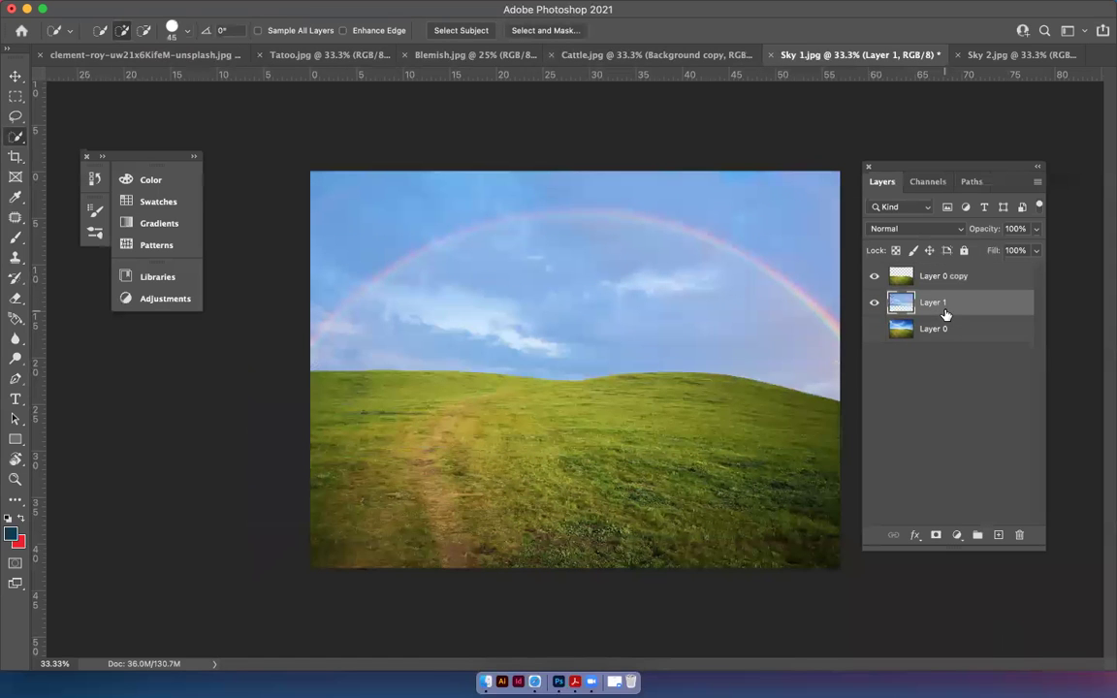
Add a layer mask to Layer 1 and set the Brush tool to 41% opacity
left_click(938, 537)
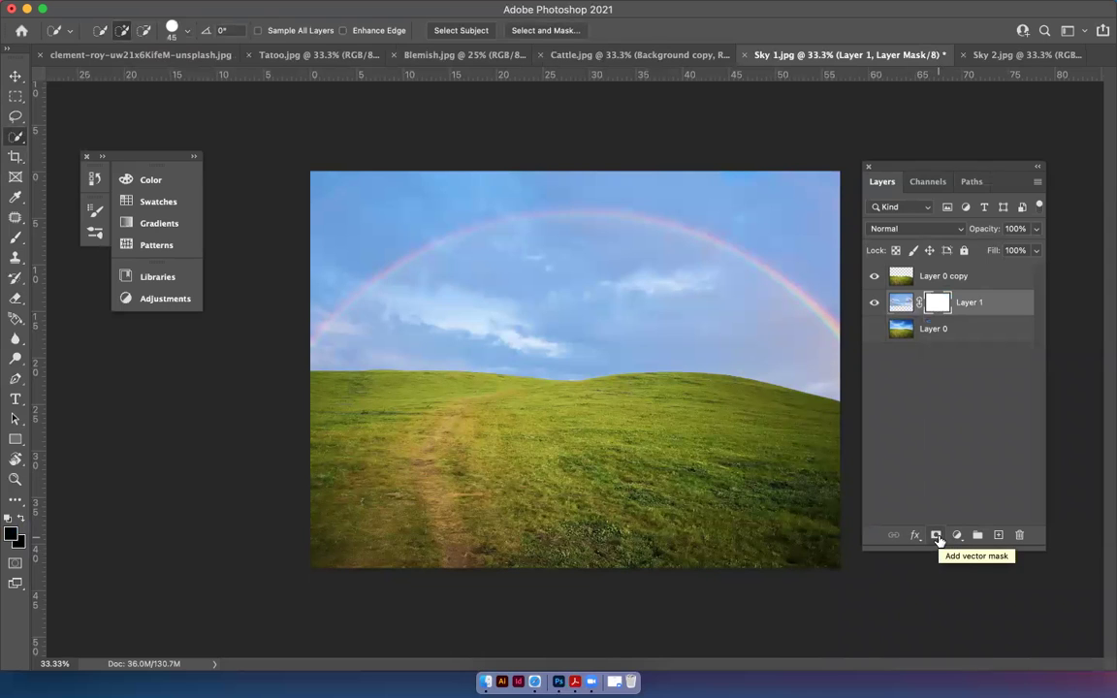
left_click(16, 237)
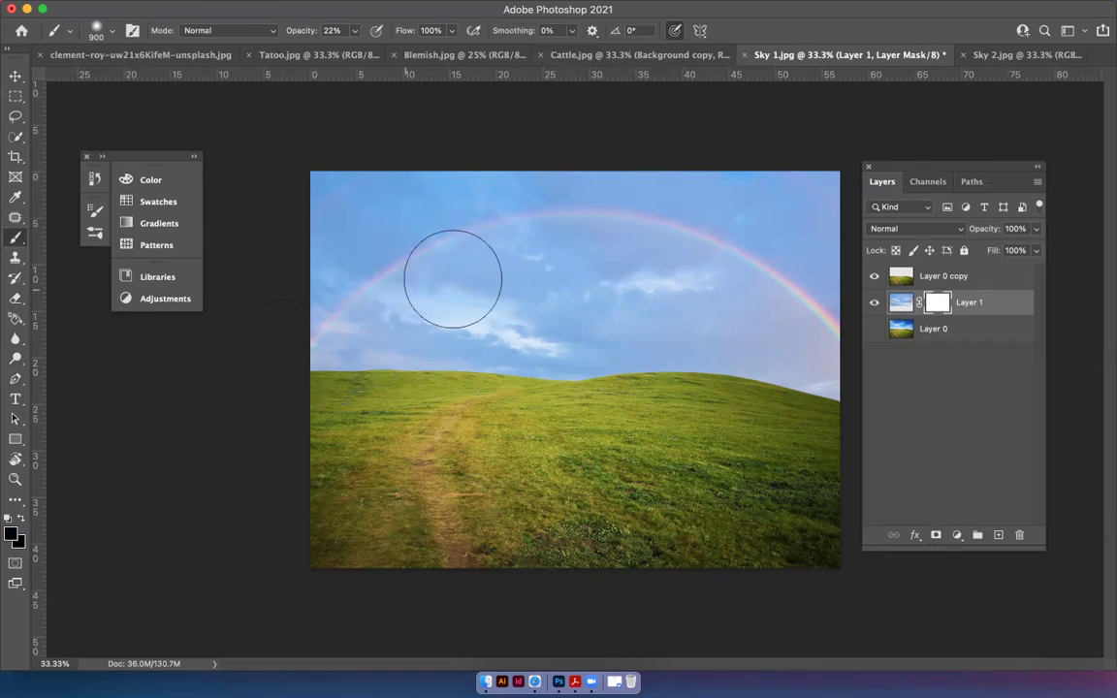
left_click(355, 34)
left_click_drag(351, 48, 367, 48)
Paint black on Layer 1's mask to fade the rainbow sky into Sky 1's clouds, keeping the rainbow faint
left_click_drag(515, 293, 639, 304)
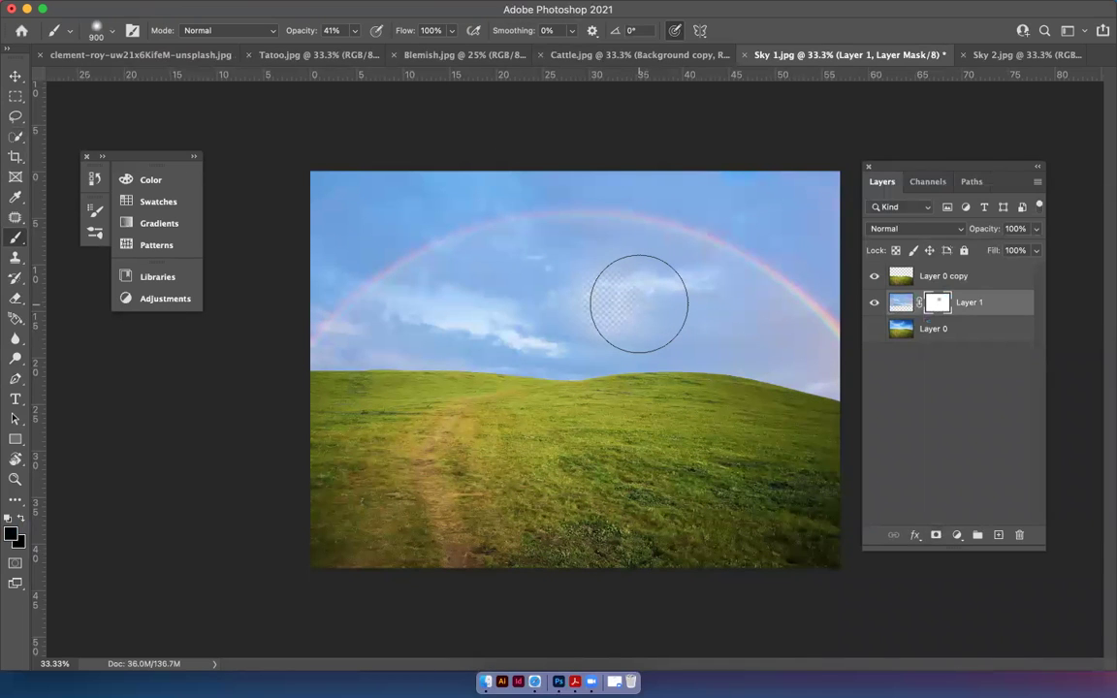
left_click(876, 331)
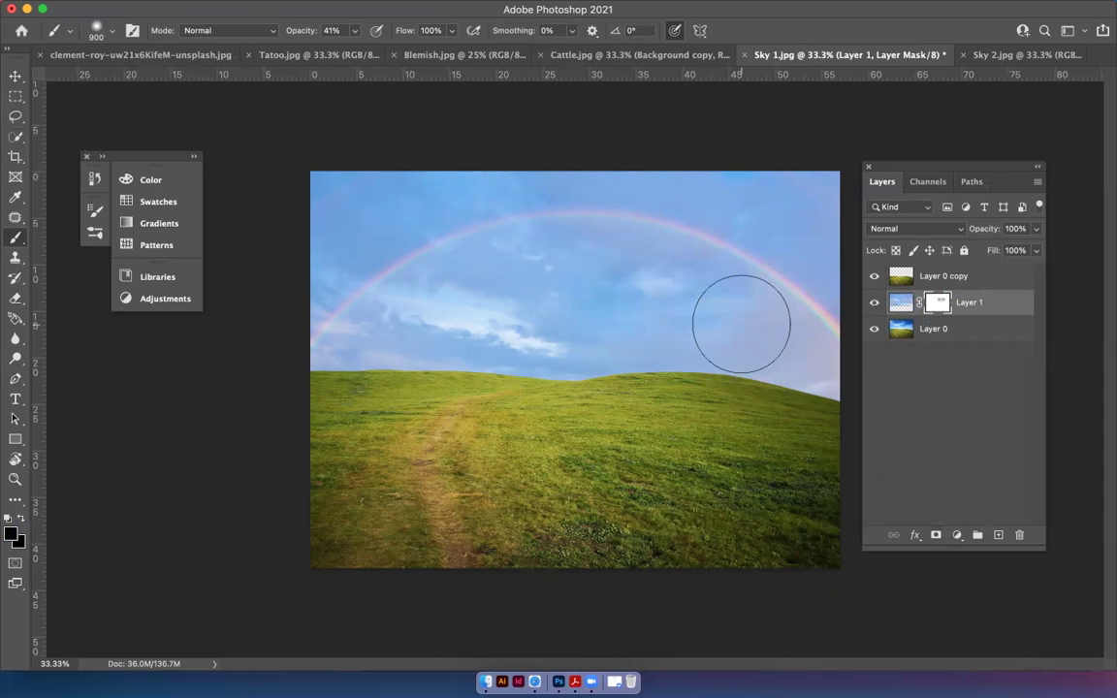
mouse_move(741, 324)
left_mouse_down()
mouse_move(566, 292)
mouse_move(484, 294)
mouse_move(420, 312)
mouse_move(354, 200)
left_mouse_up()
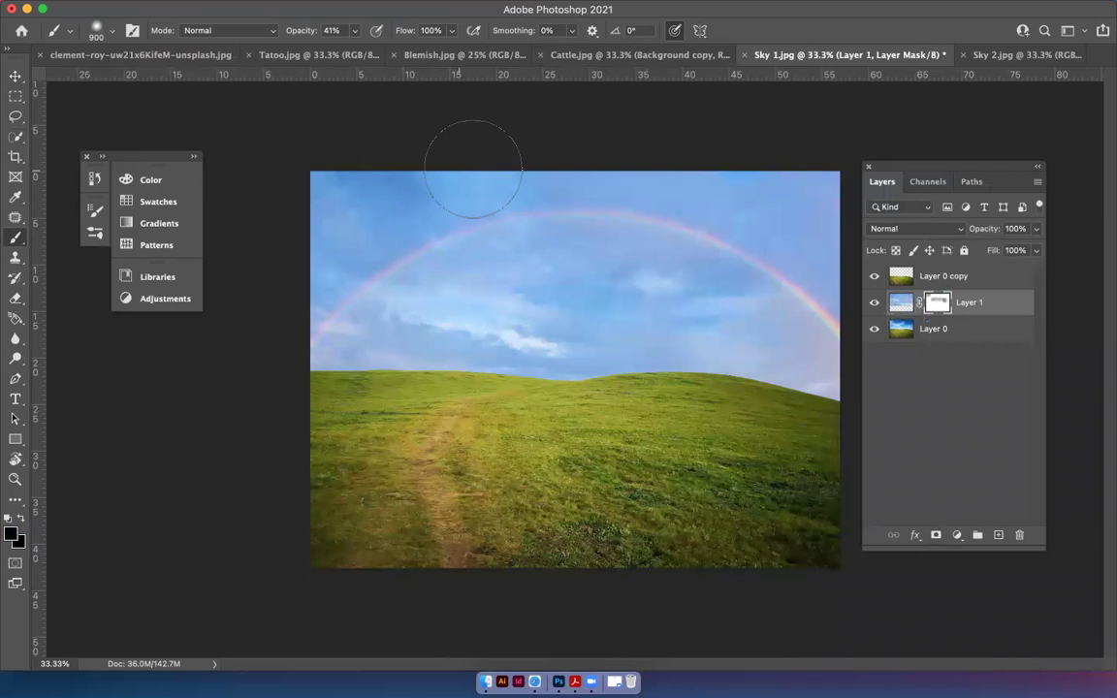
mouse_move(474, 169)
left_mouse_down()
mouse_move(621, 150)
mouse_move(712, 157)
mouse_move(788, 194)
left_mouse_up()
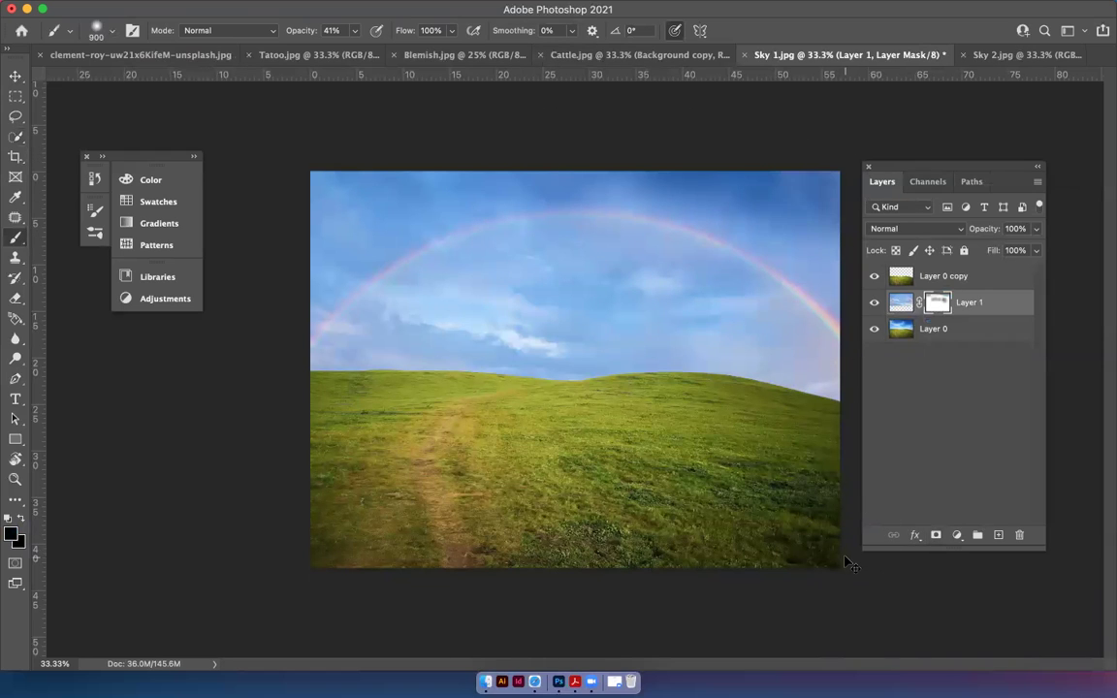
key("super+z")
key("super+z")
key("super+z")
key("super+z")
key("super+z")
key("super+z")
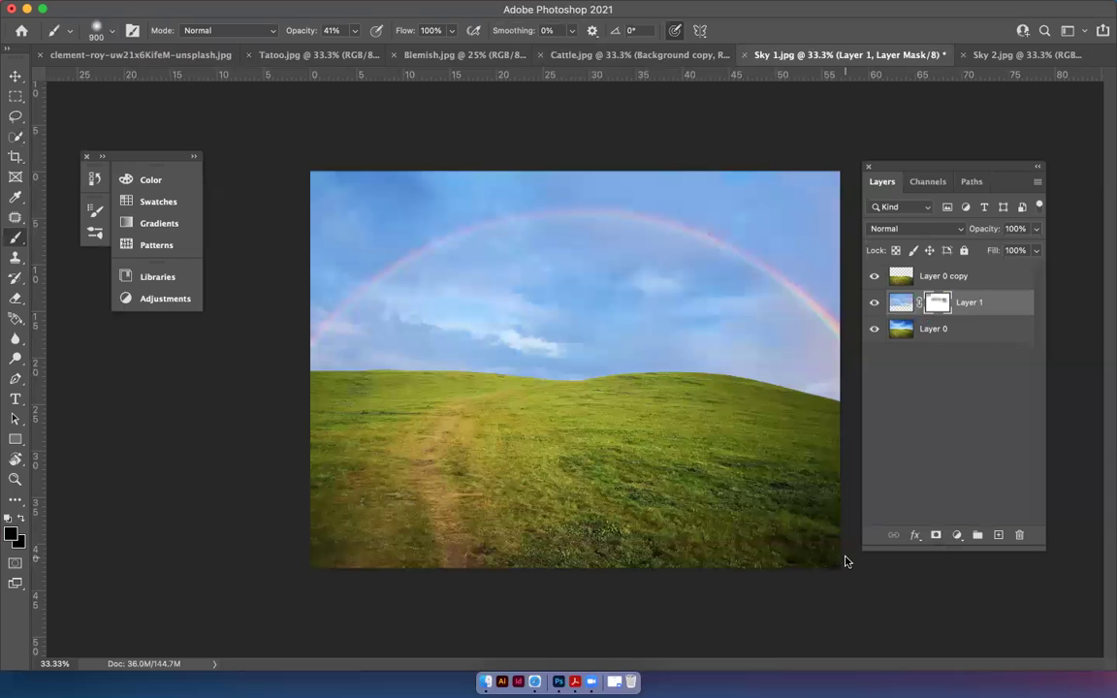
key("super+z")
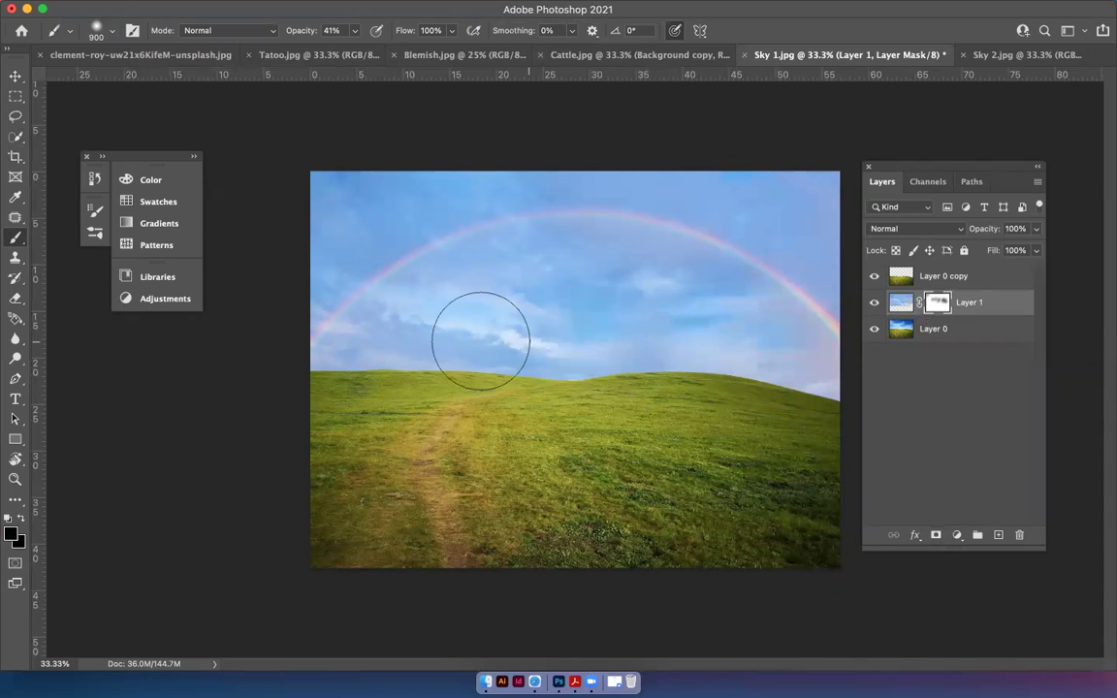
mouse_move(468, 340)
left_mouse_down()
mouse_move(386, 361)
mouse_move(773, 375)
mouse_move(802, 395)
mouse_move(783, 511)
left_mouse_up()
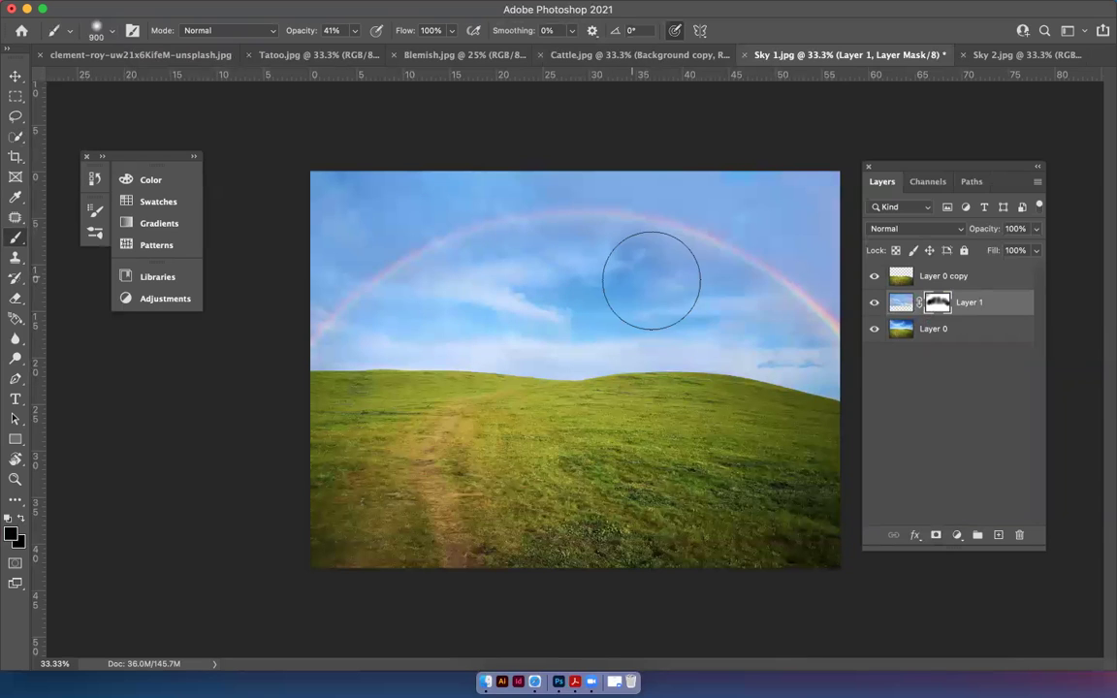
left_click_drag(655, 281, 666, 281)
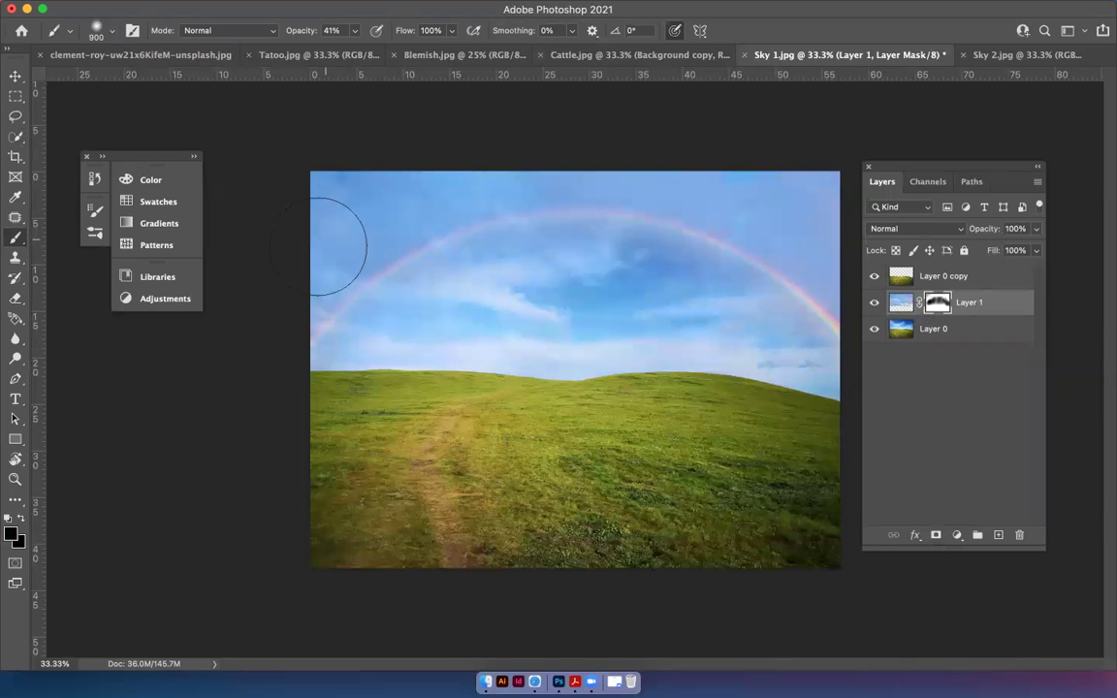
mouse_move(336, 252)
left_mouse_down()
mouse_move(344, 229)
mouse_move(529, 139)
mouse_move(867, 187)
mouse_move(776, 242)
mouse_move(805, 305)
mouse_move(703, 171)
mouse_move(374, 144)
left_mouse_up()
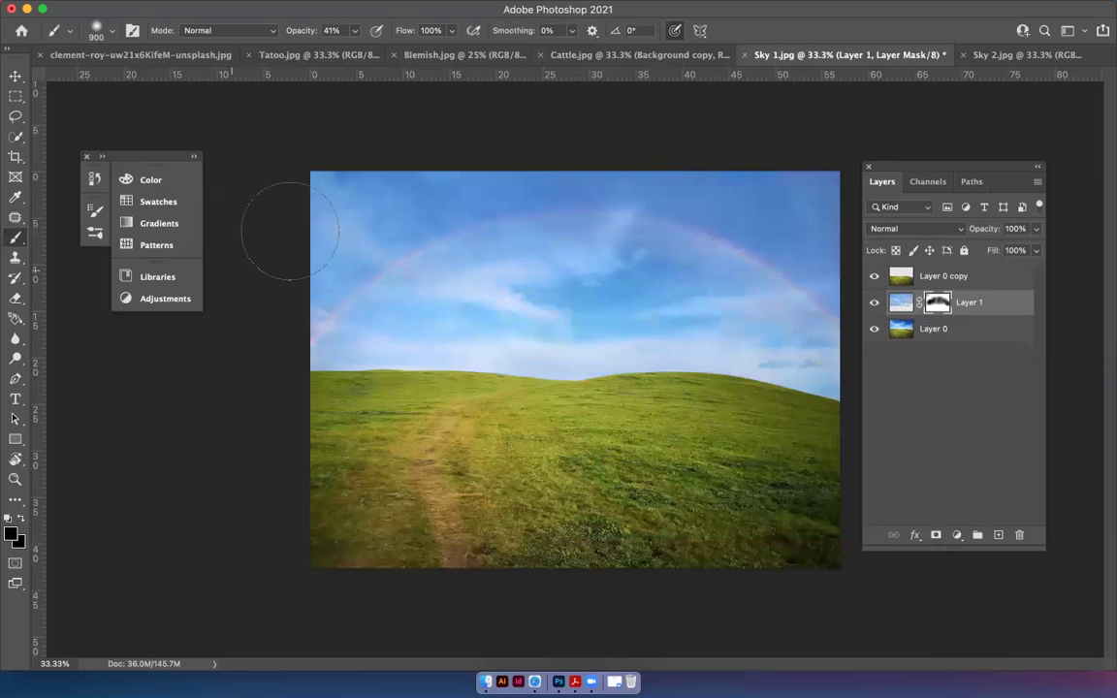